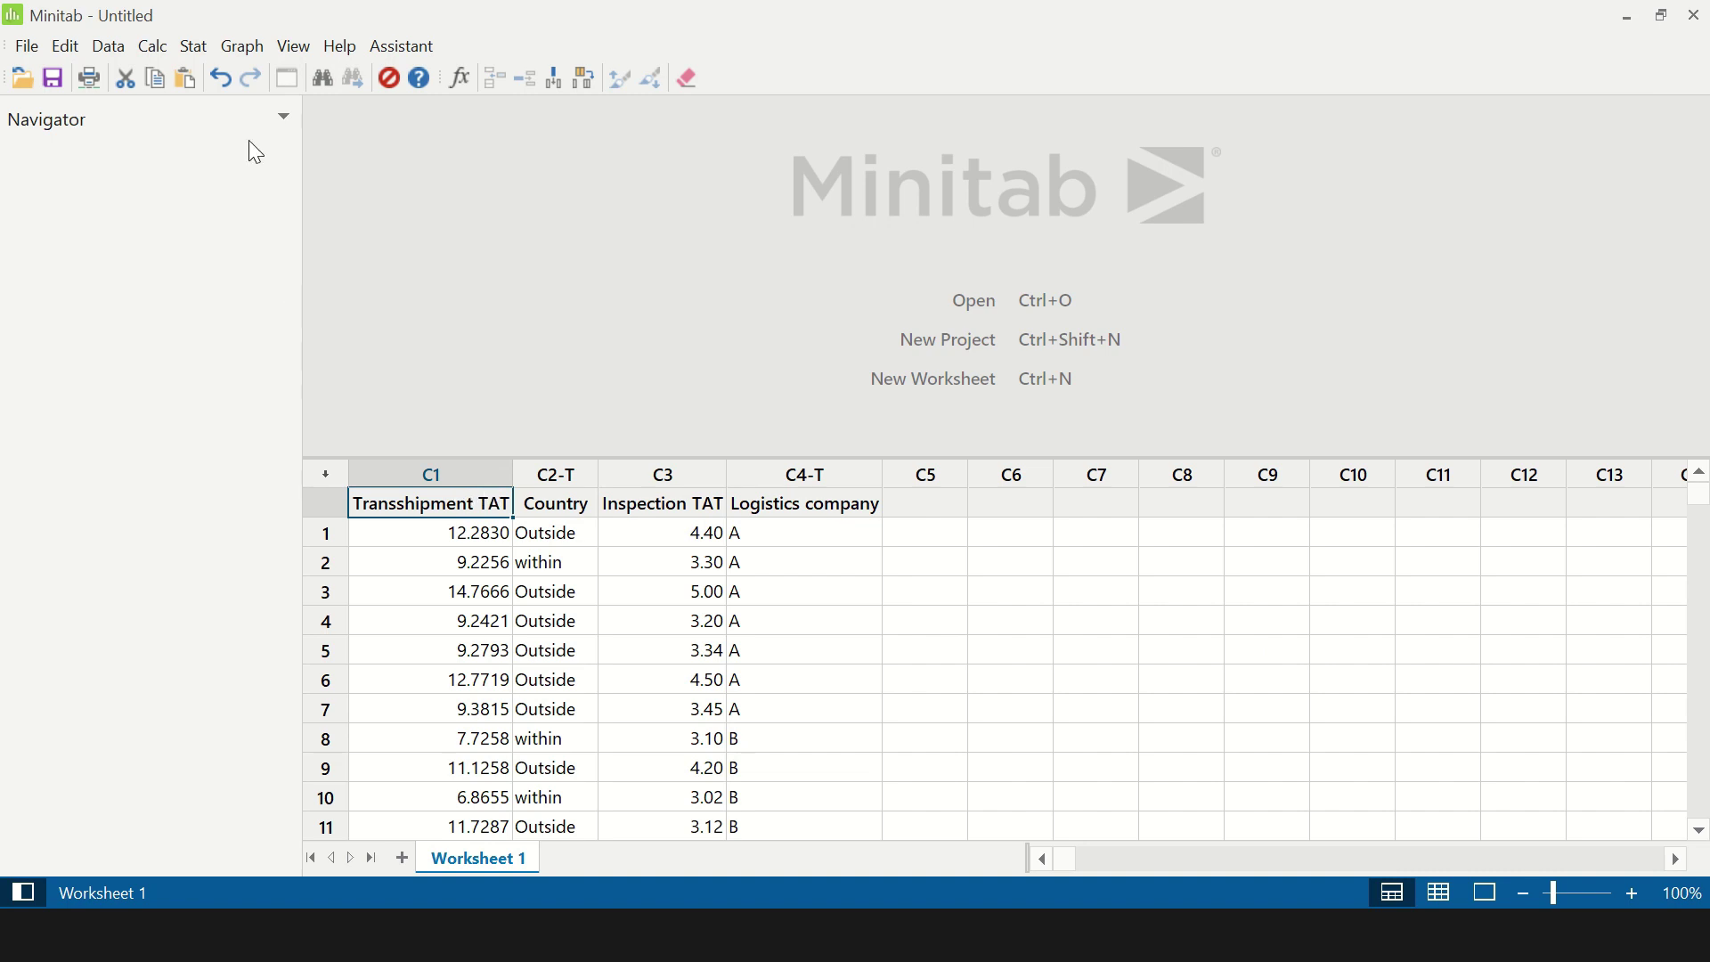
Step: Create a Graphical Summary of C1 Transshipment TAT (mean 10.600, StDev 3.001, AD P-value 0.646) and inspect its graph
click(193, 45)
mouse_move(221, 81)
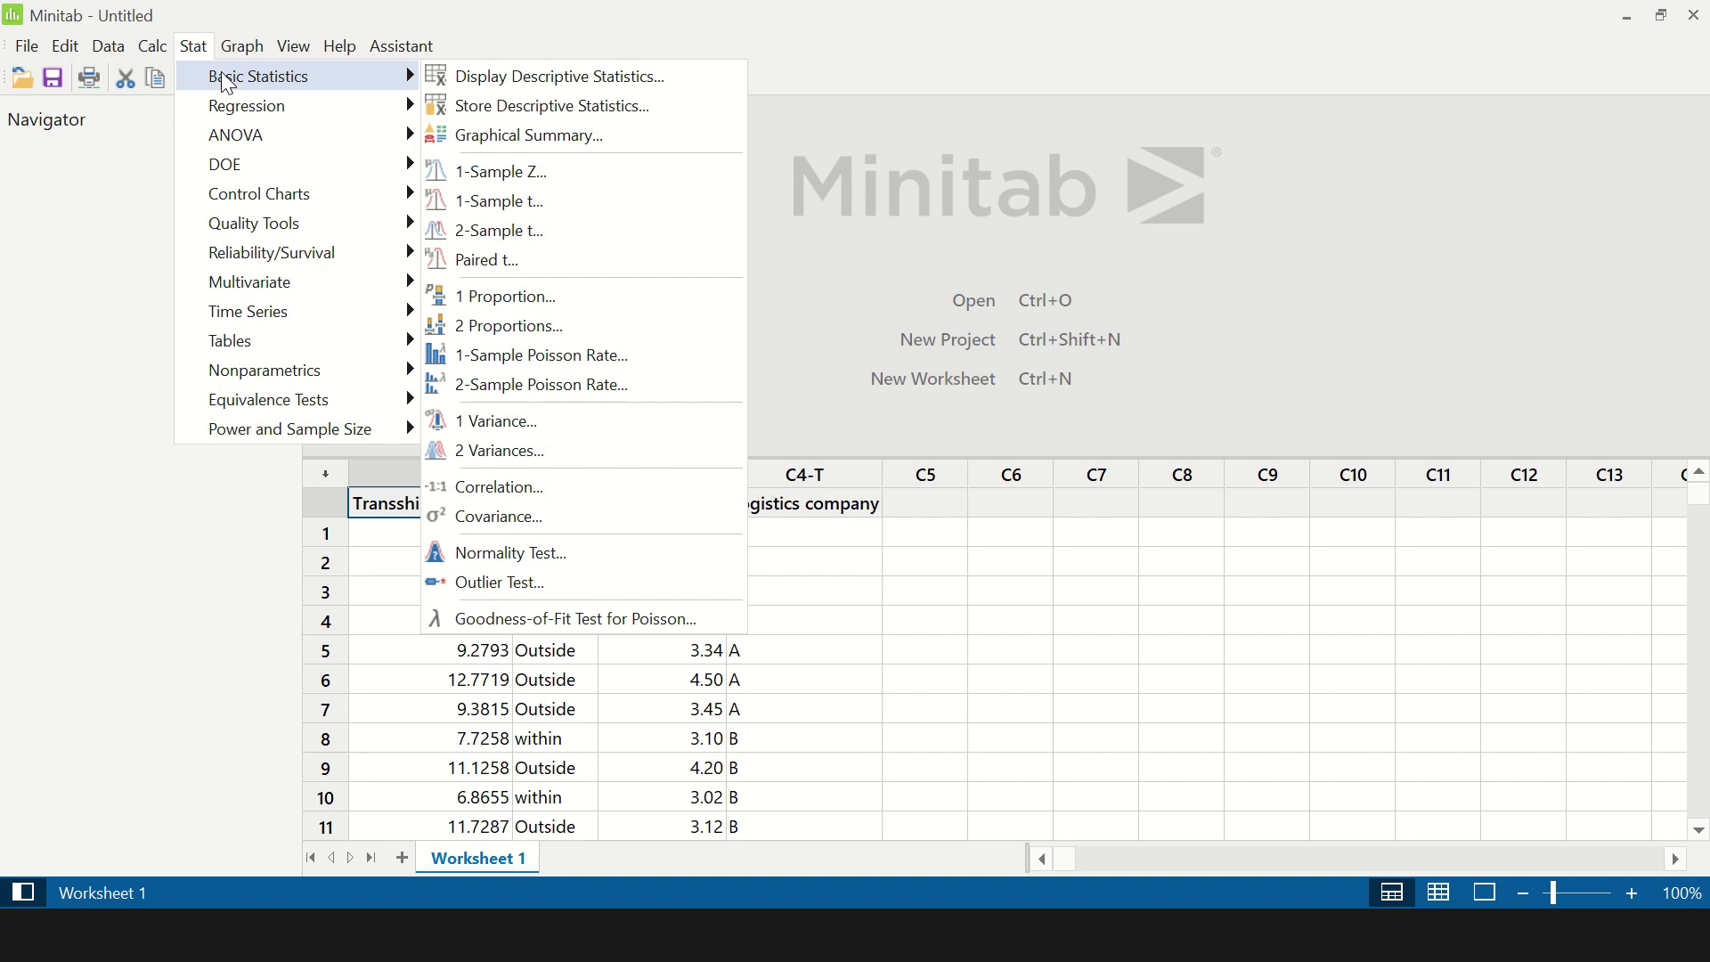
click(589, 140)
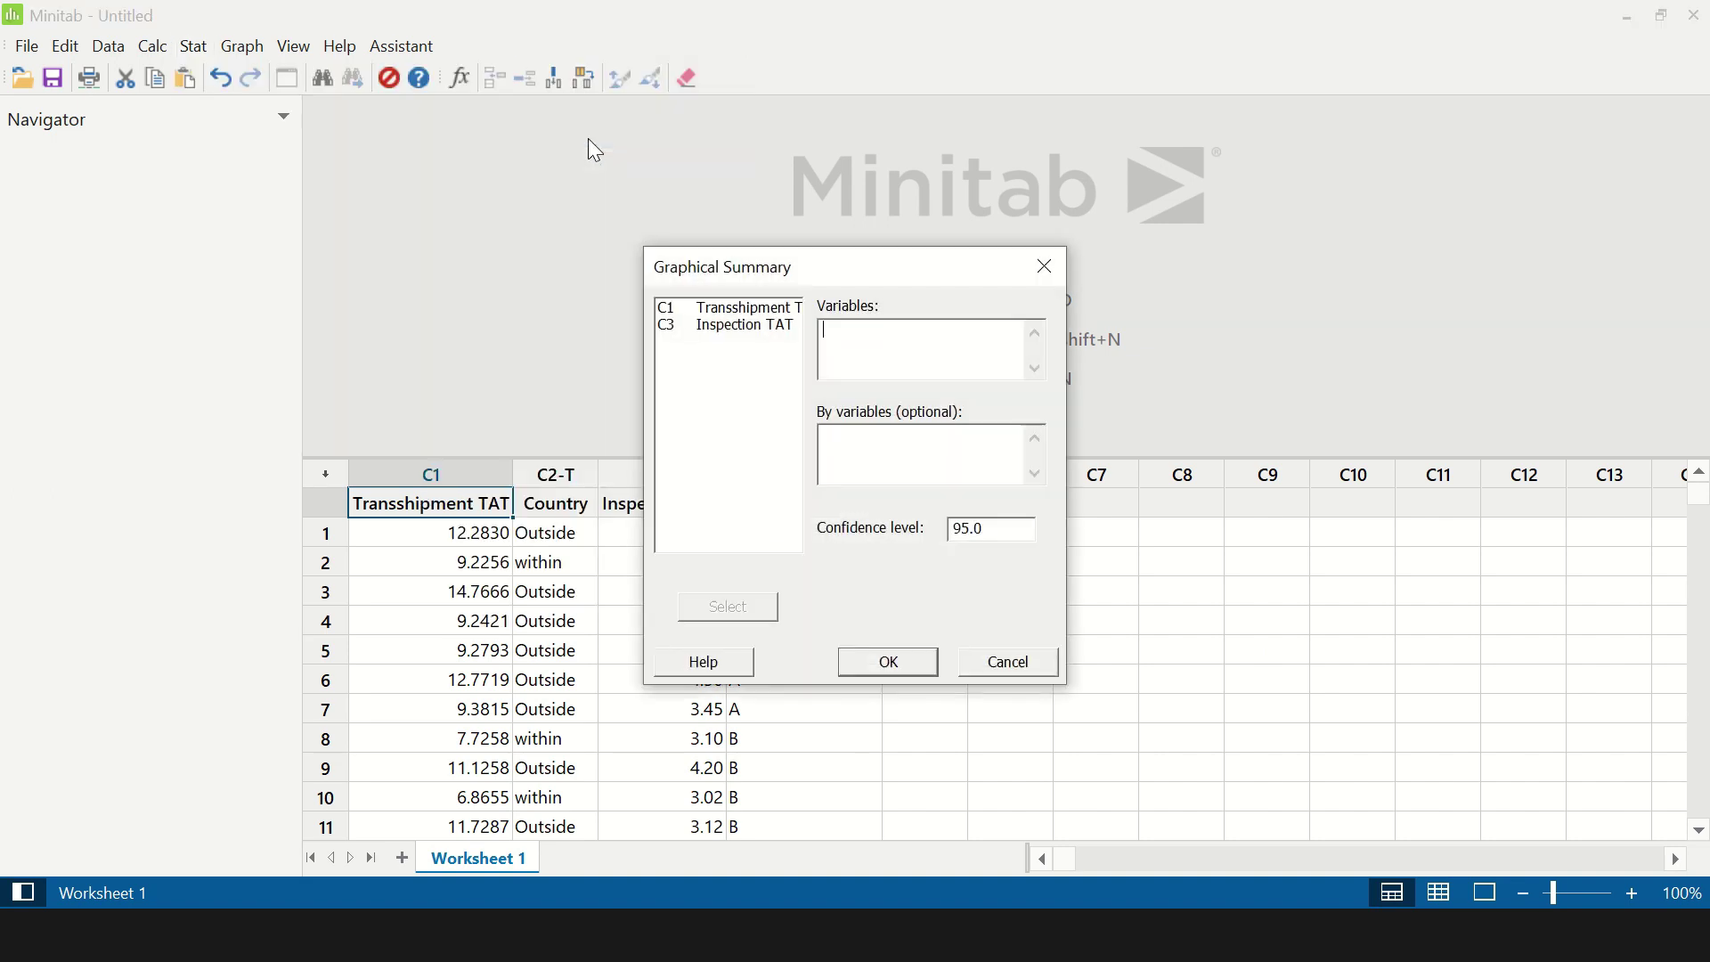
double_click(771, 312)
click(901, 668)
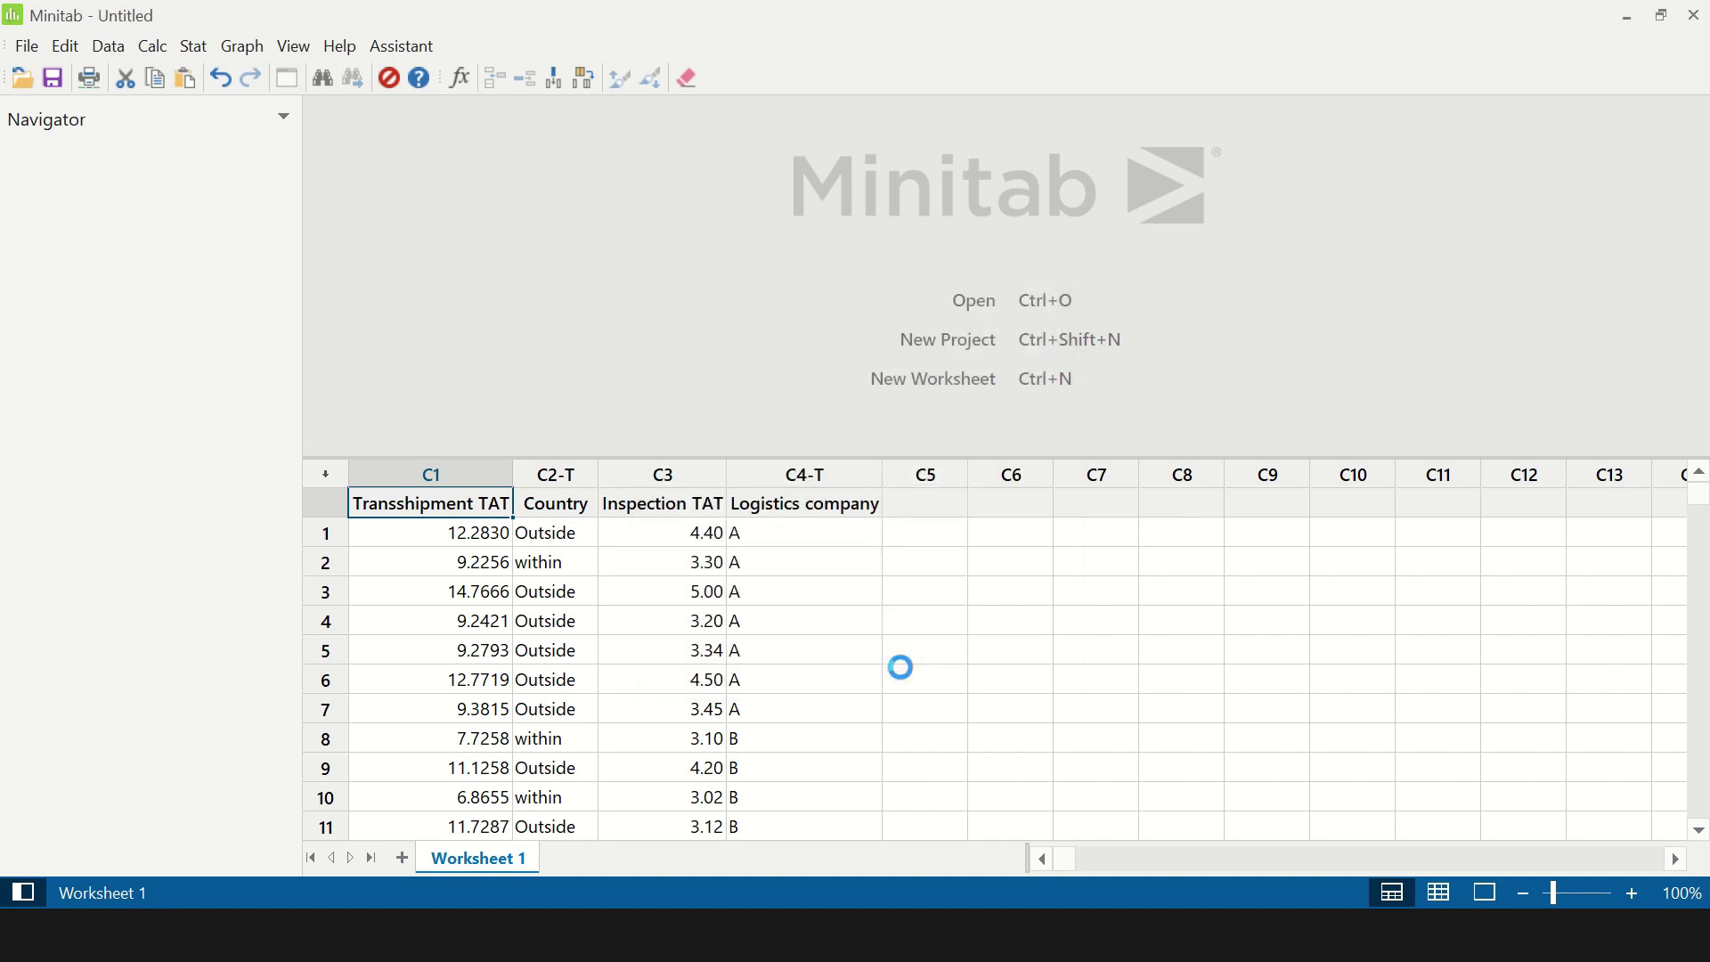
double_click(1186, 285)
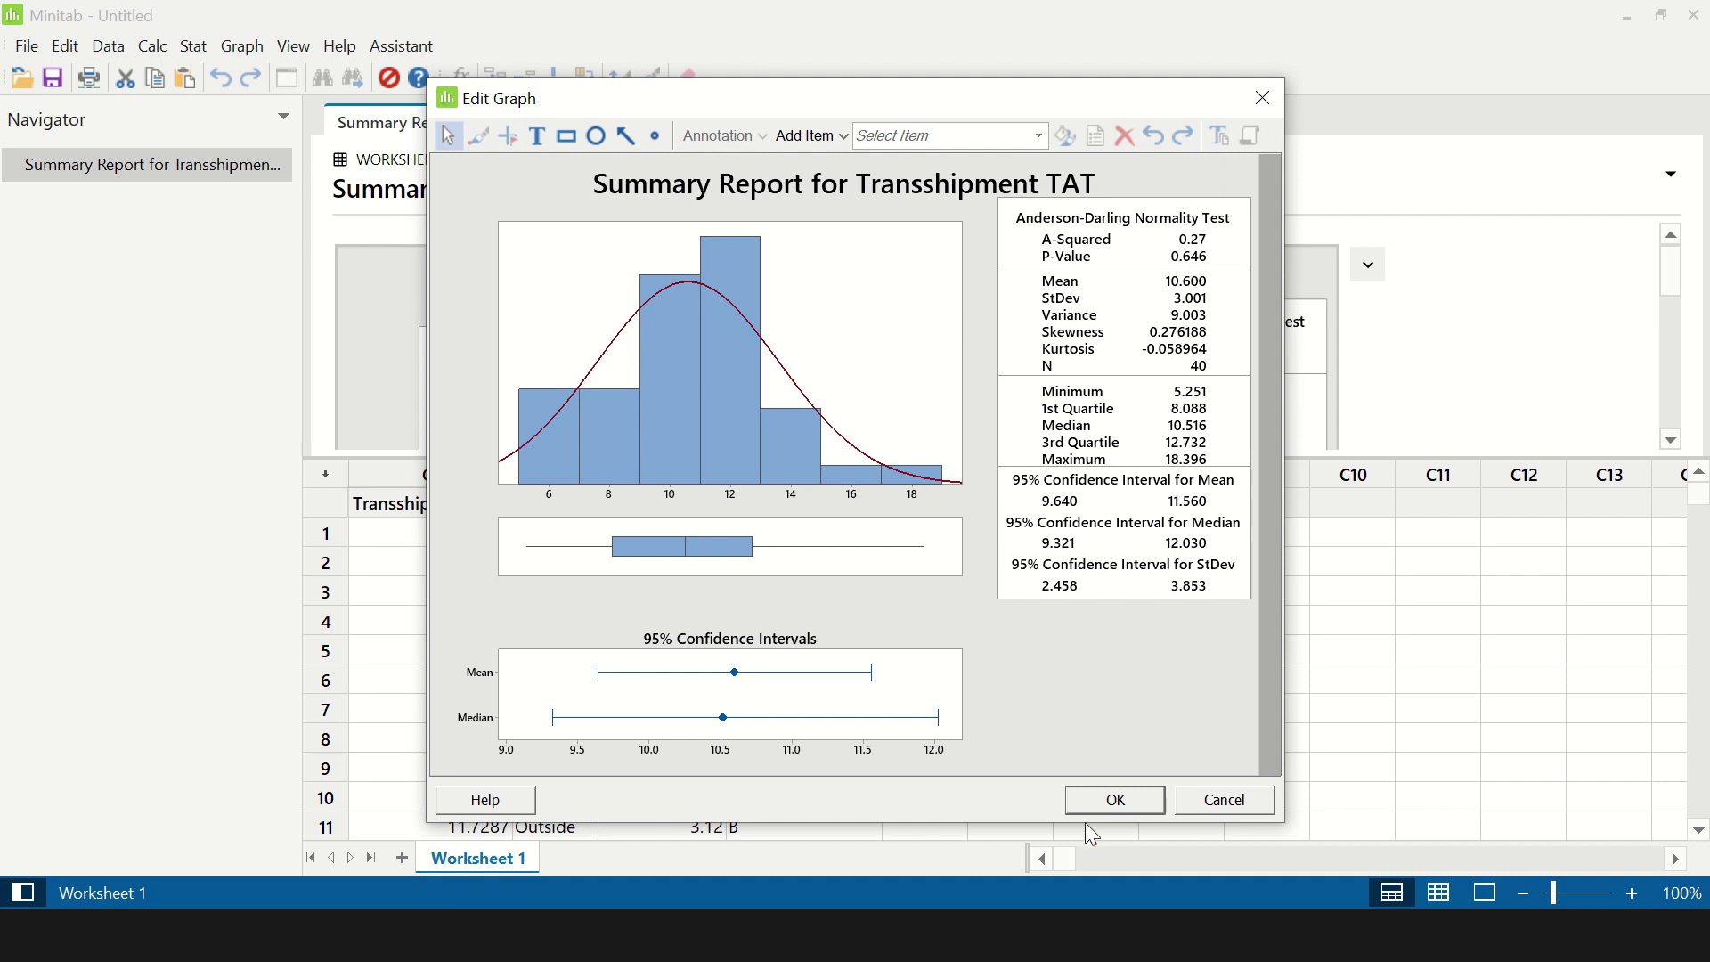
click(1115, 799)
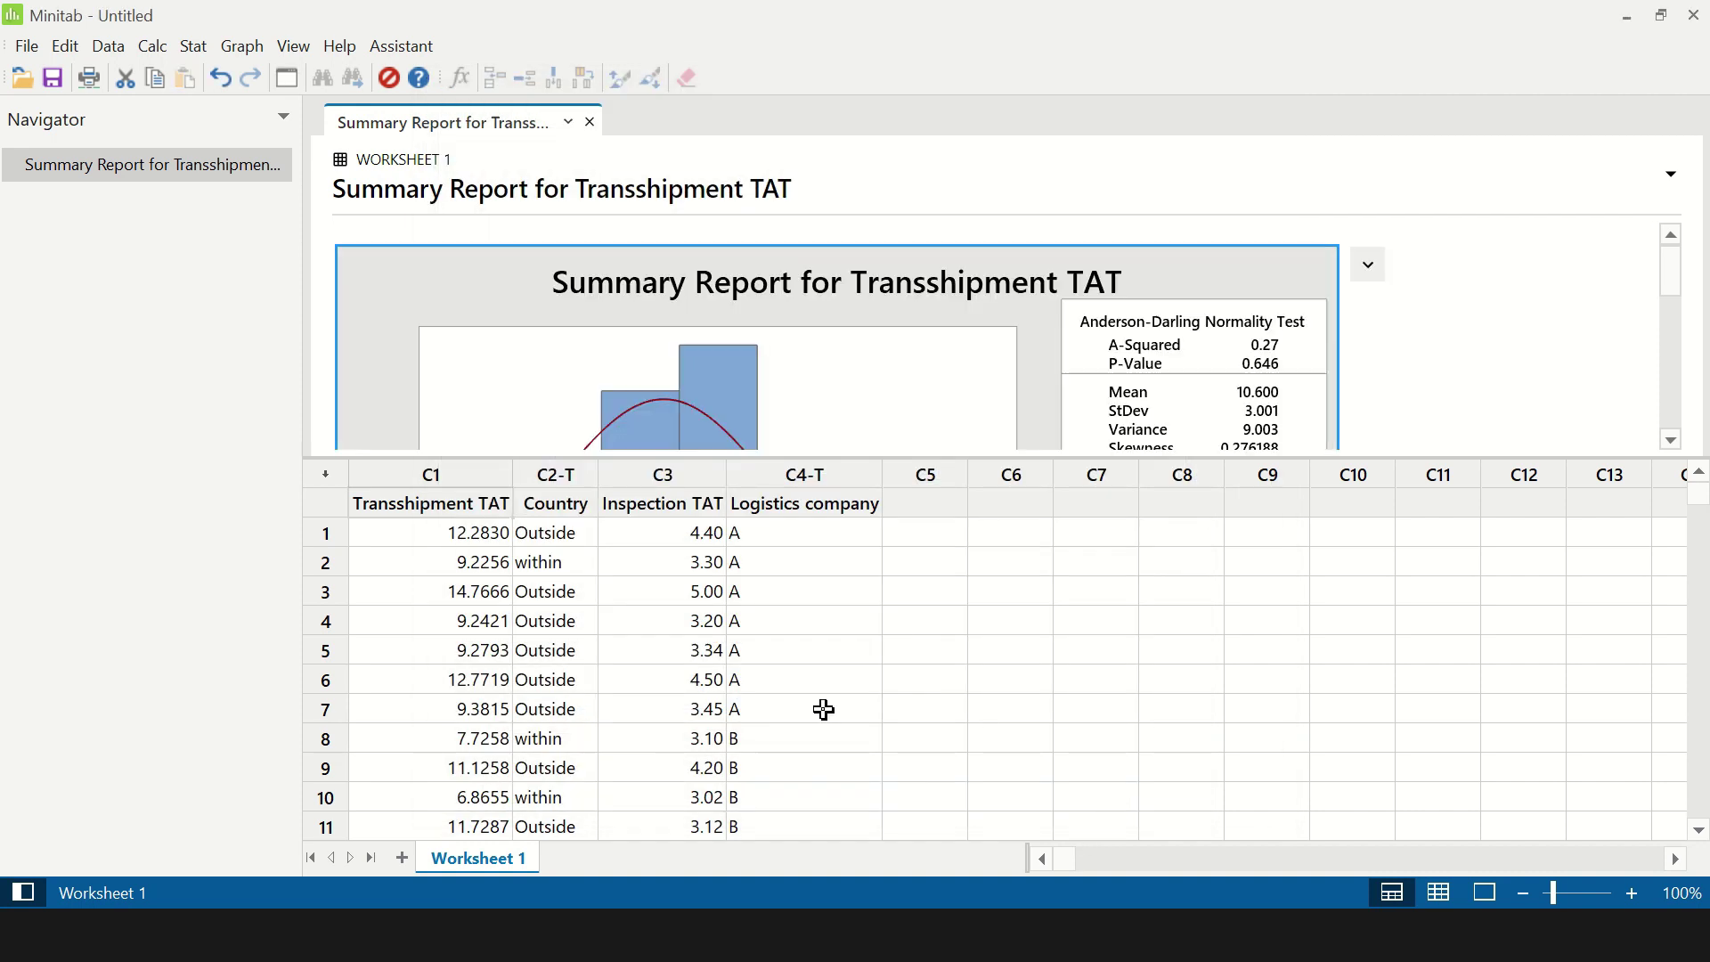
Step: Run a One-Way ANOVA with Transshipment TAT as response and Country as factor
click(579, 507)
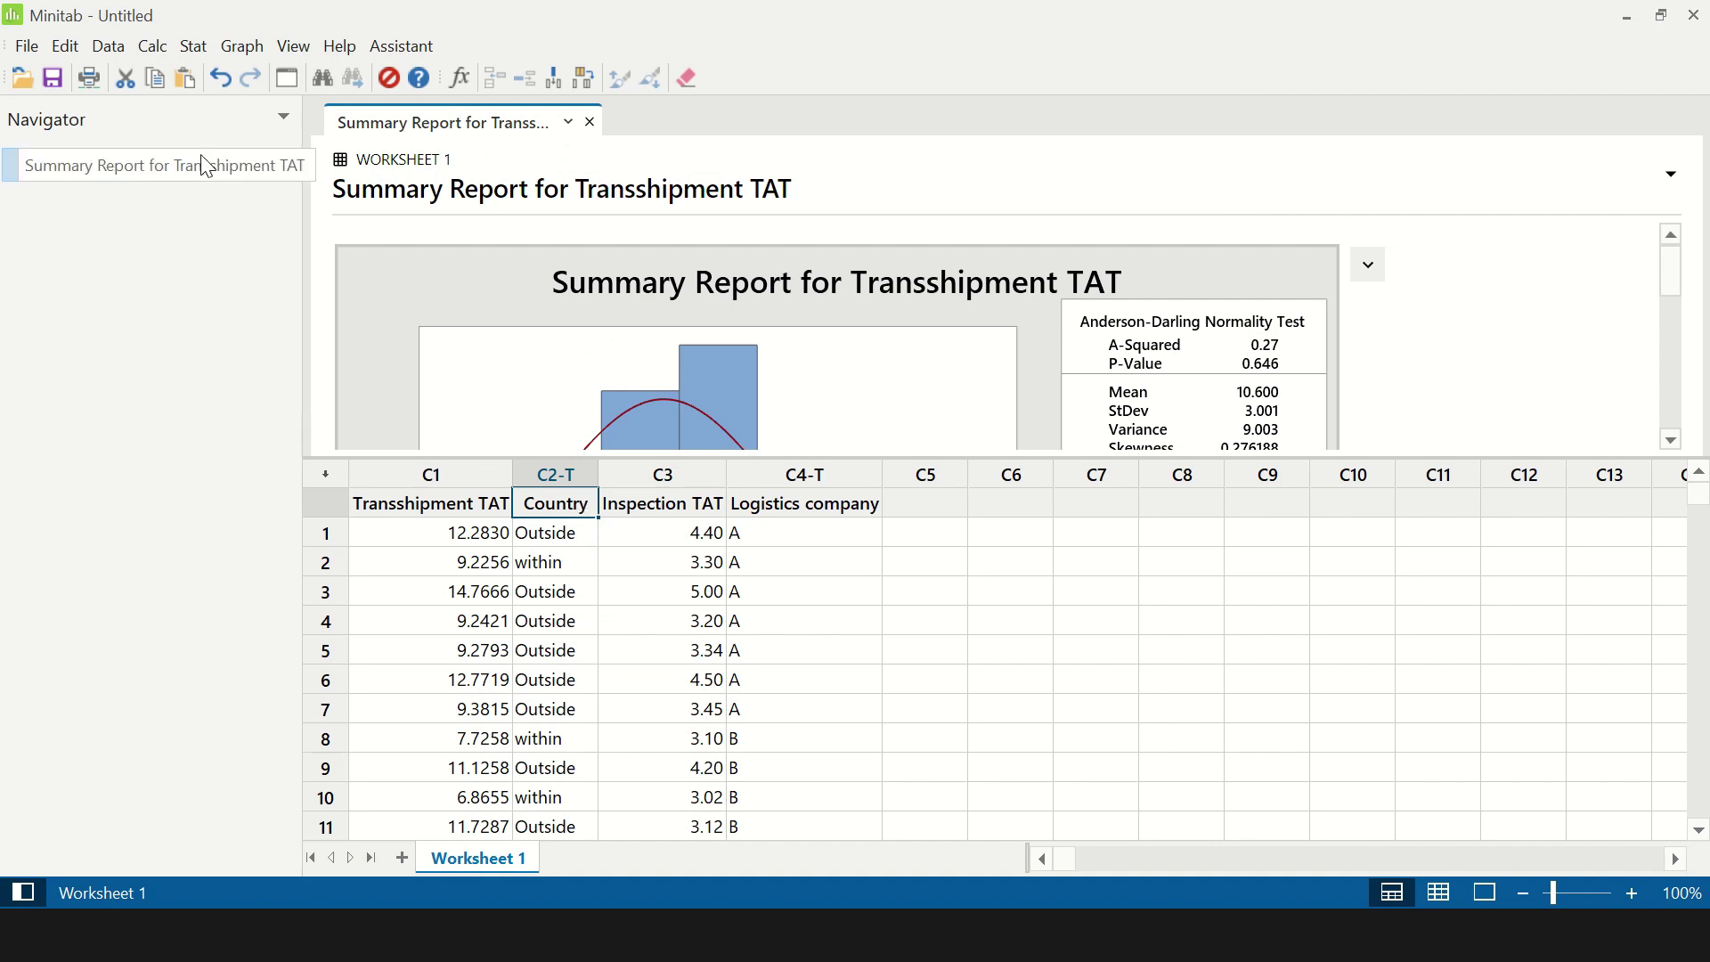
click(196, 48)
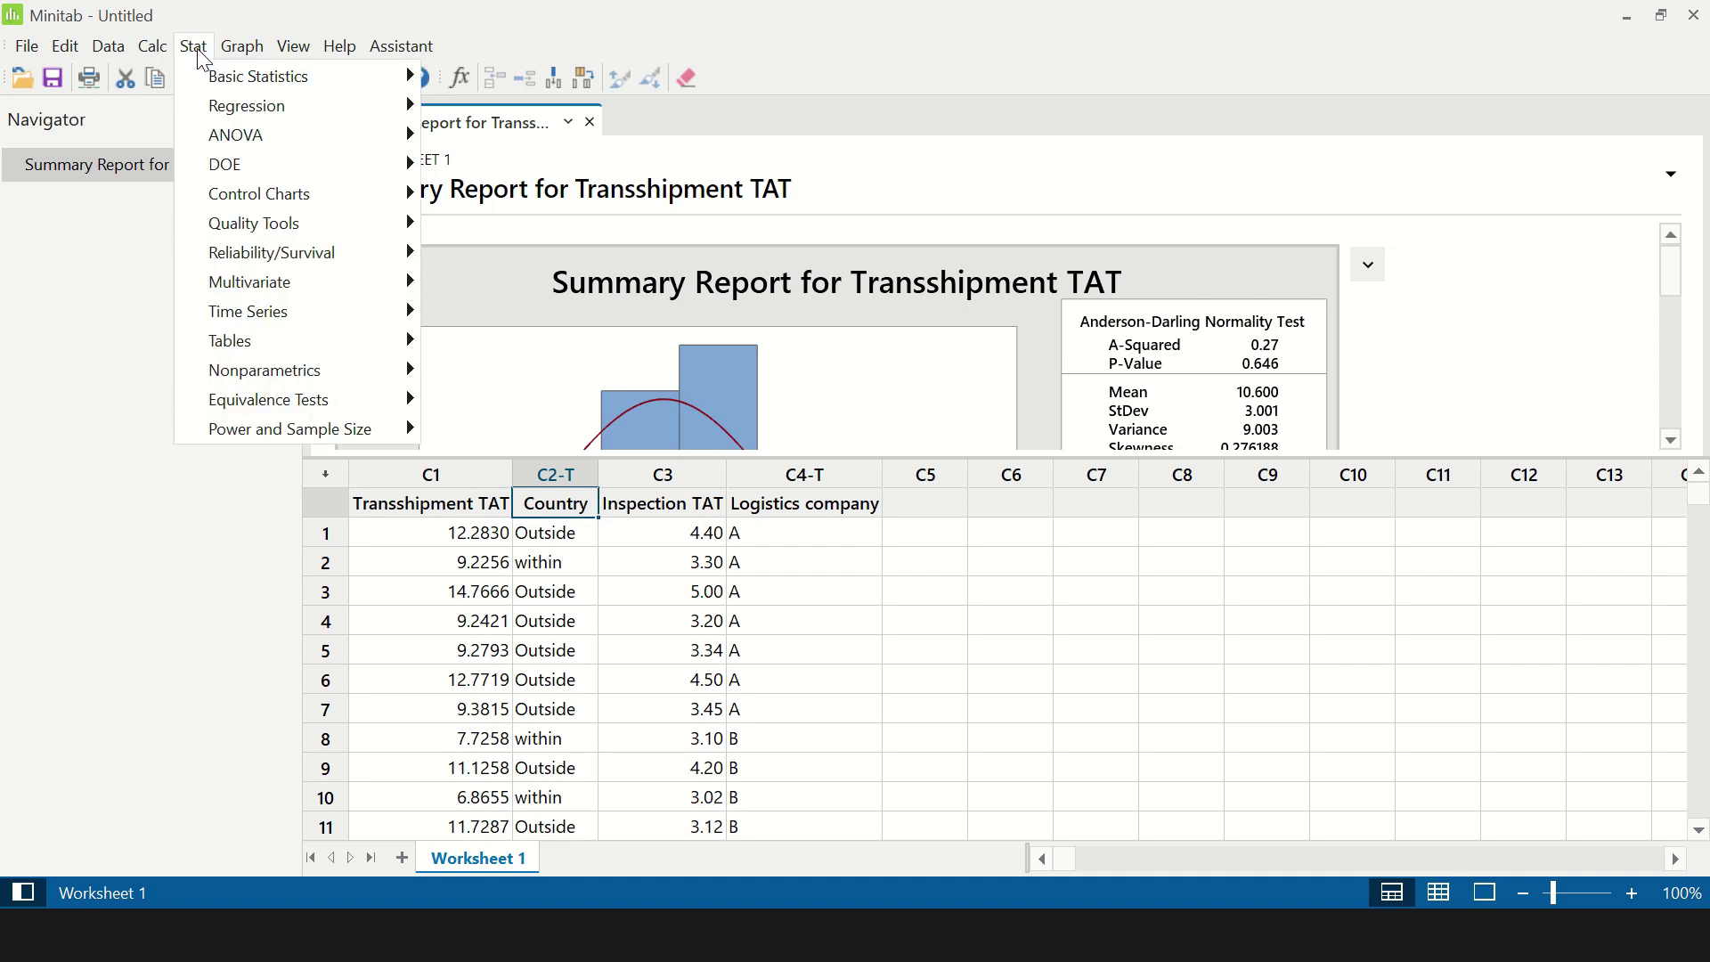
mouse_move(227, 135)
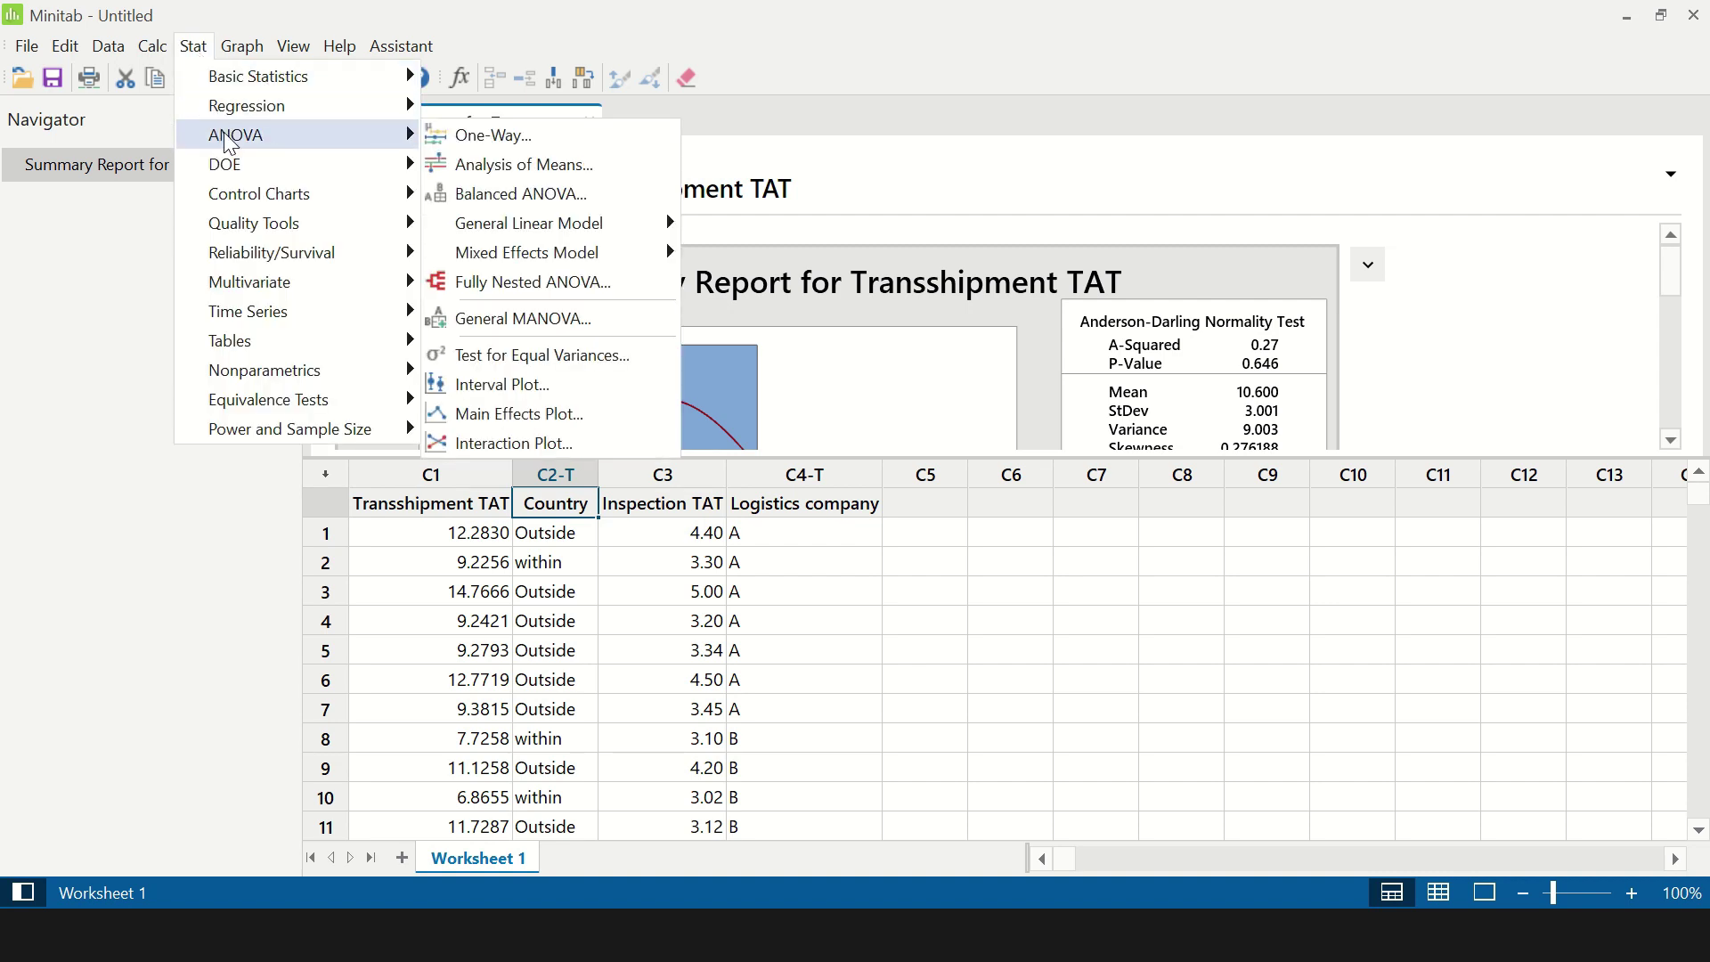
click(564, 147)
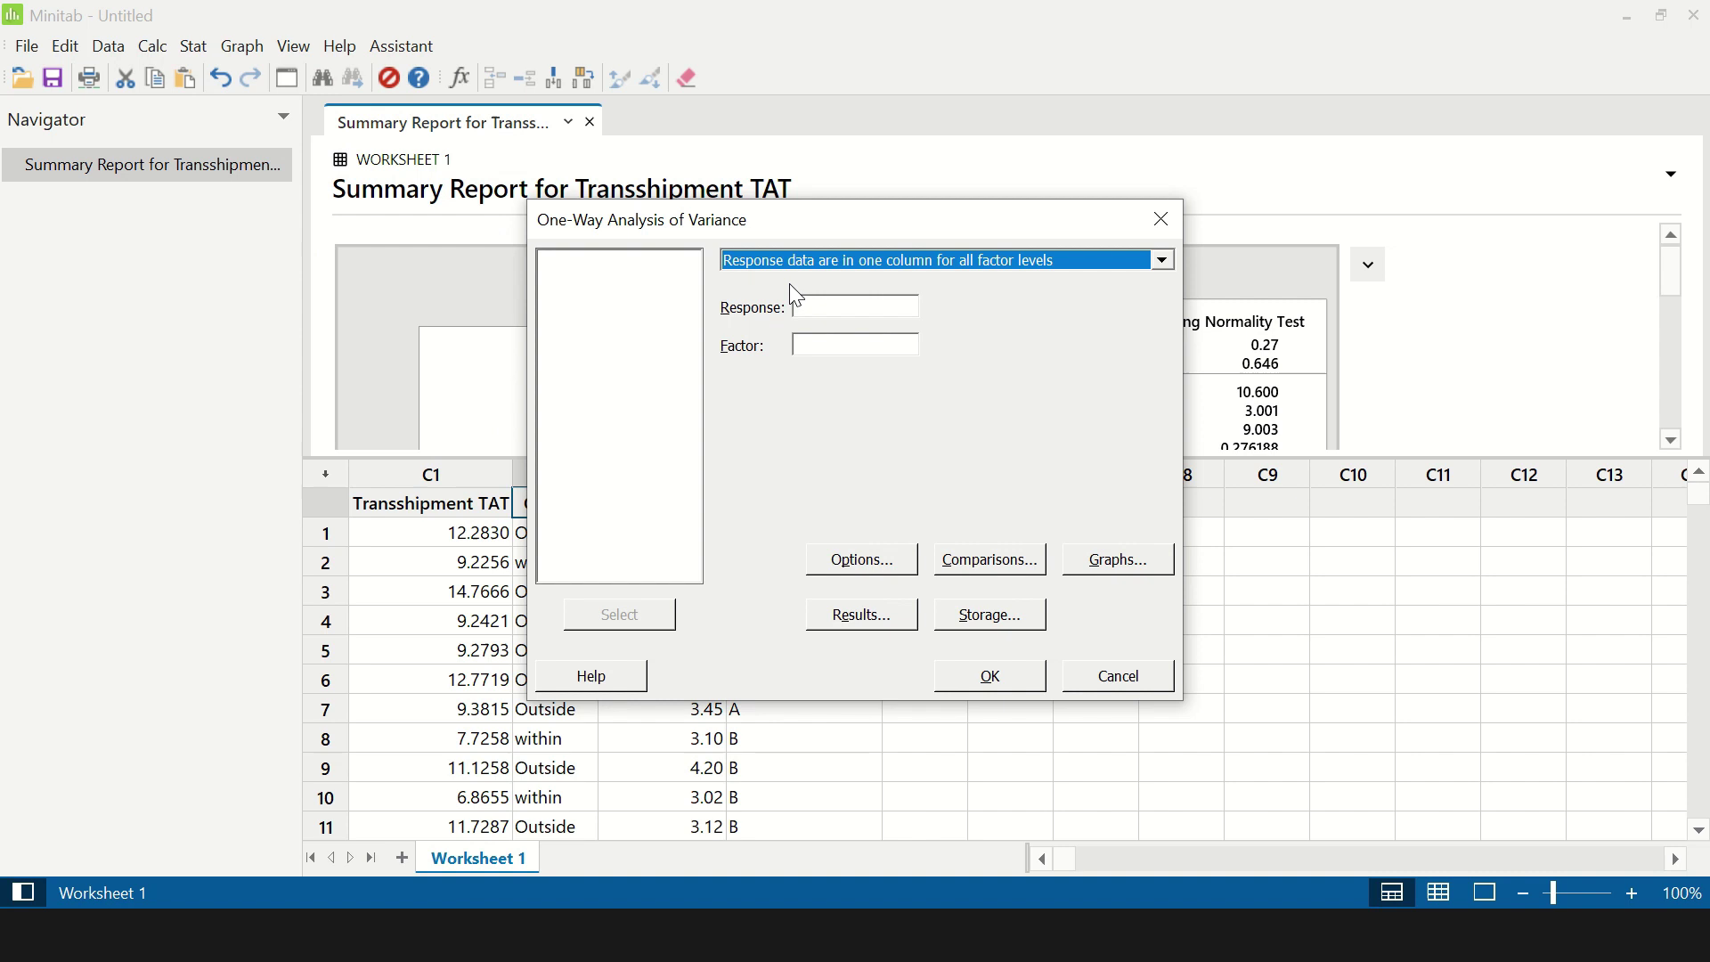
click(813, 304)
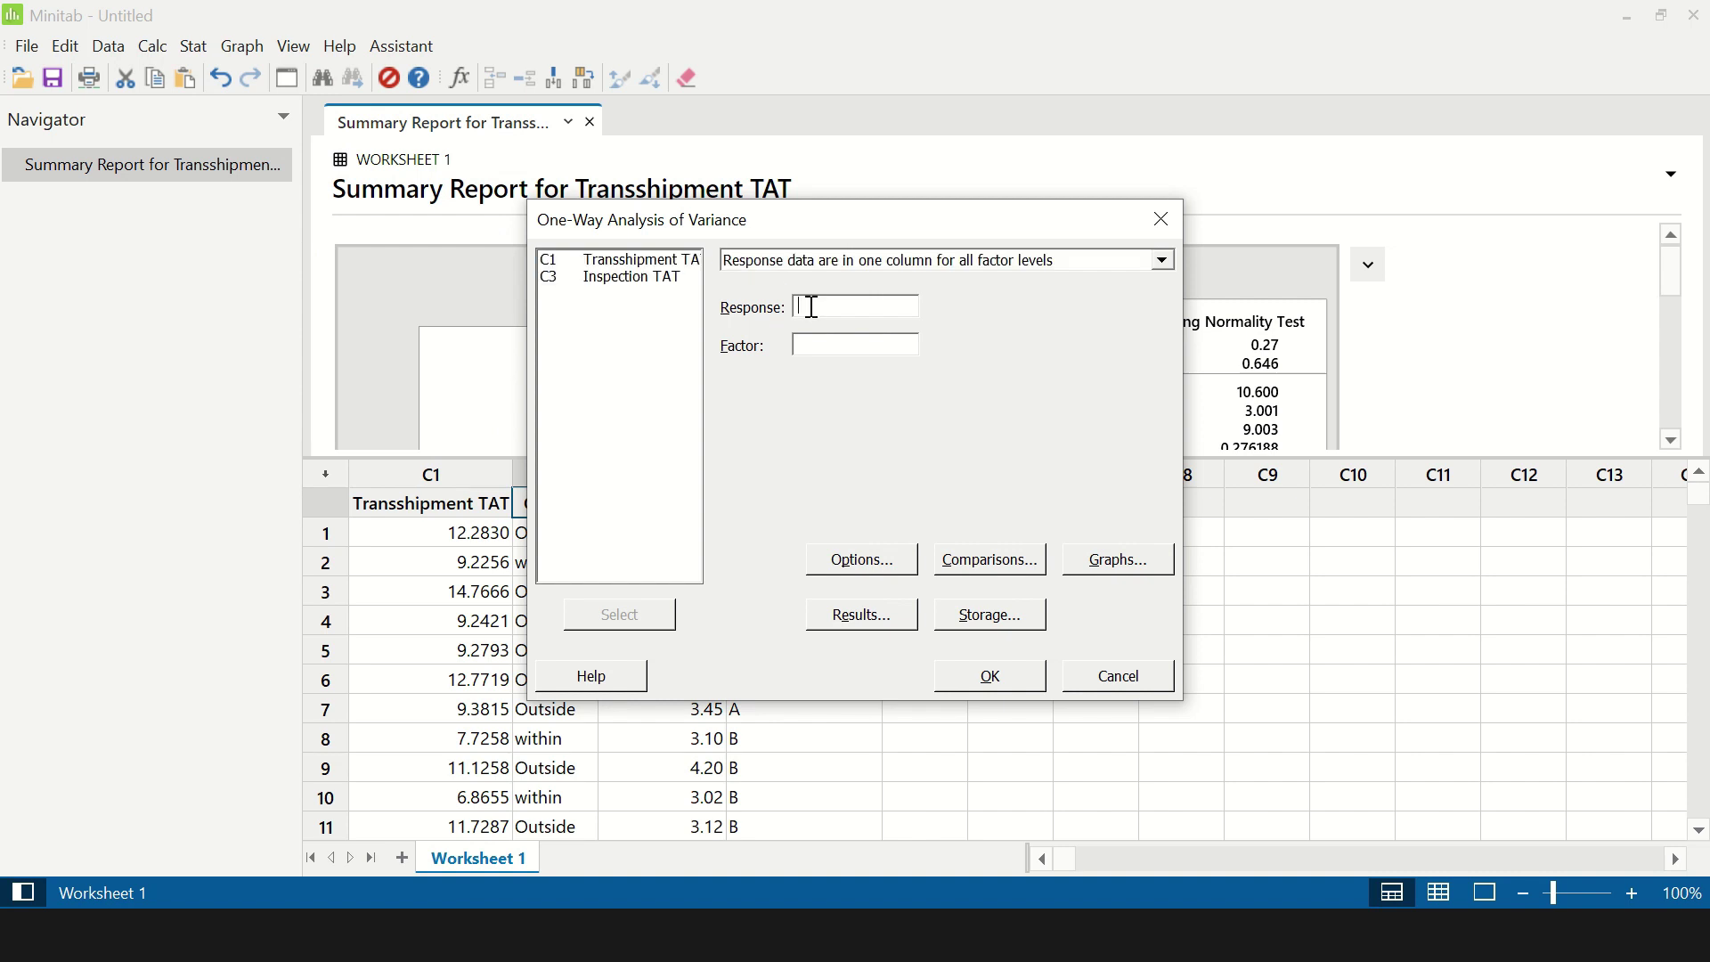
double_click(646, 261)
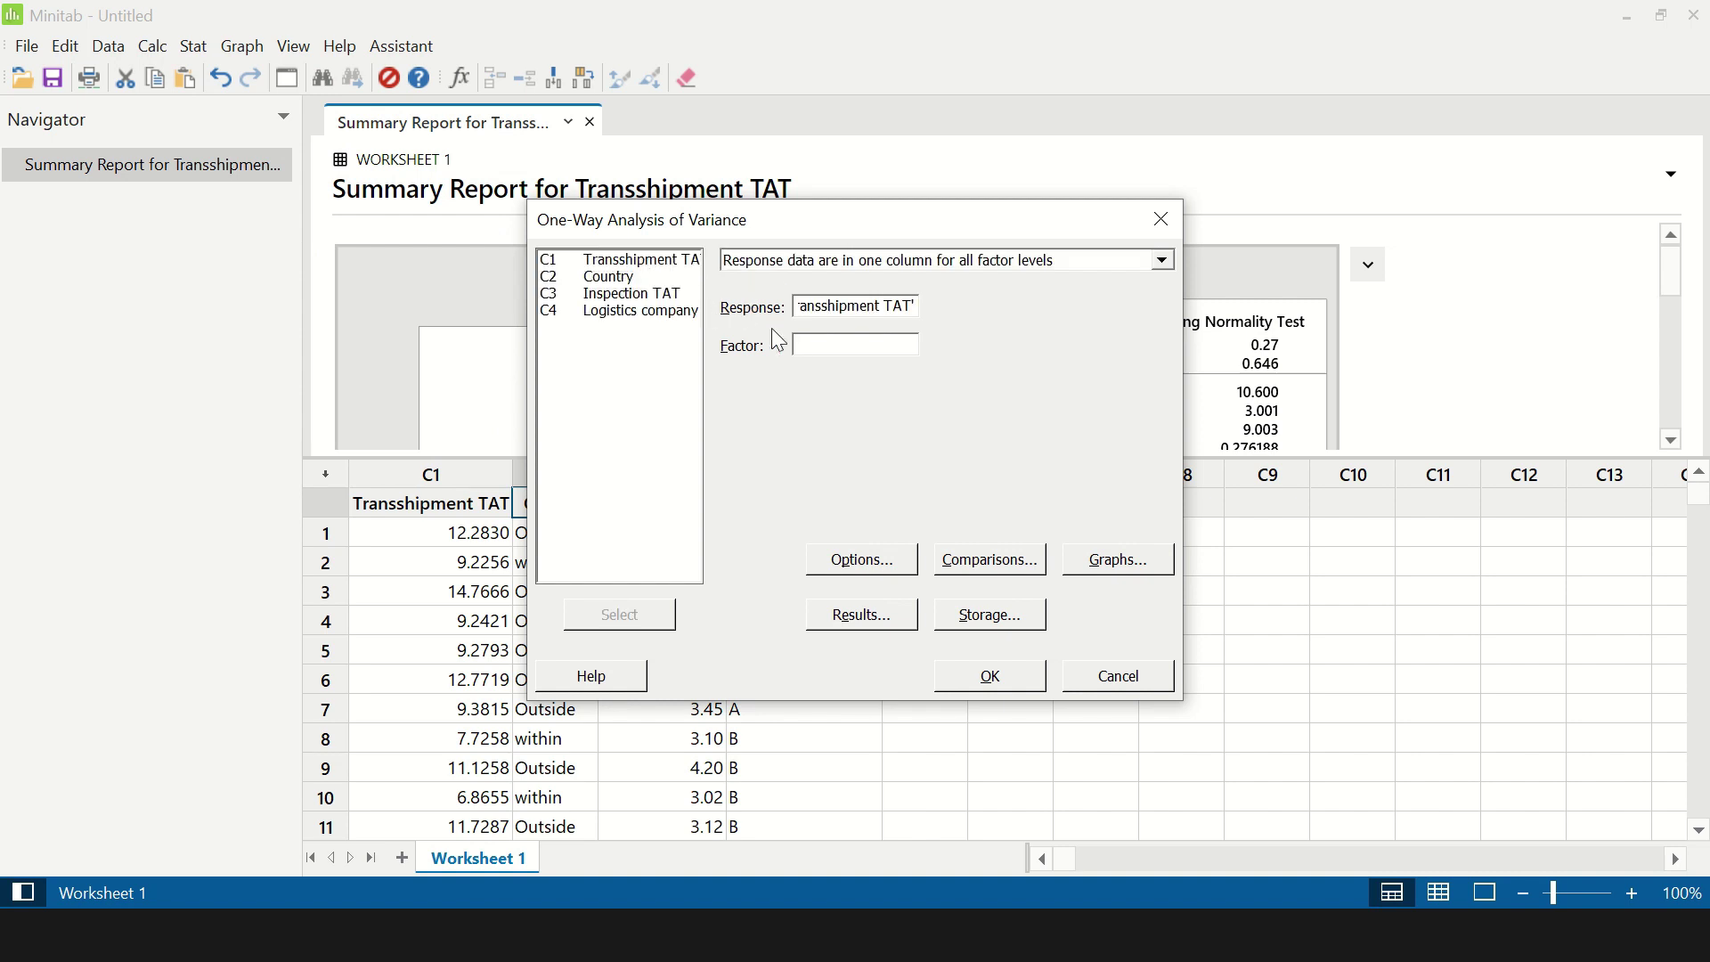
double_click(659, 278)
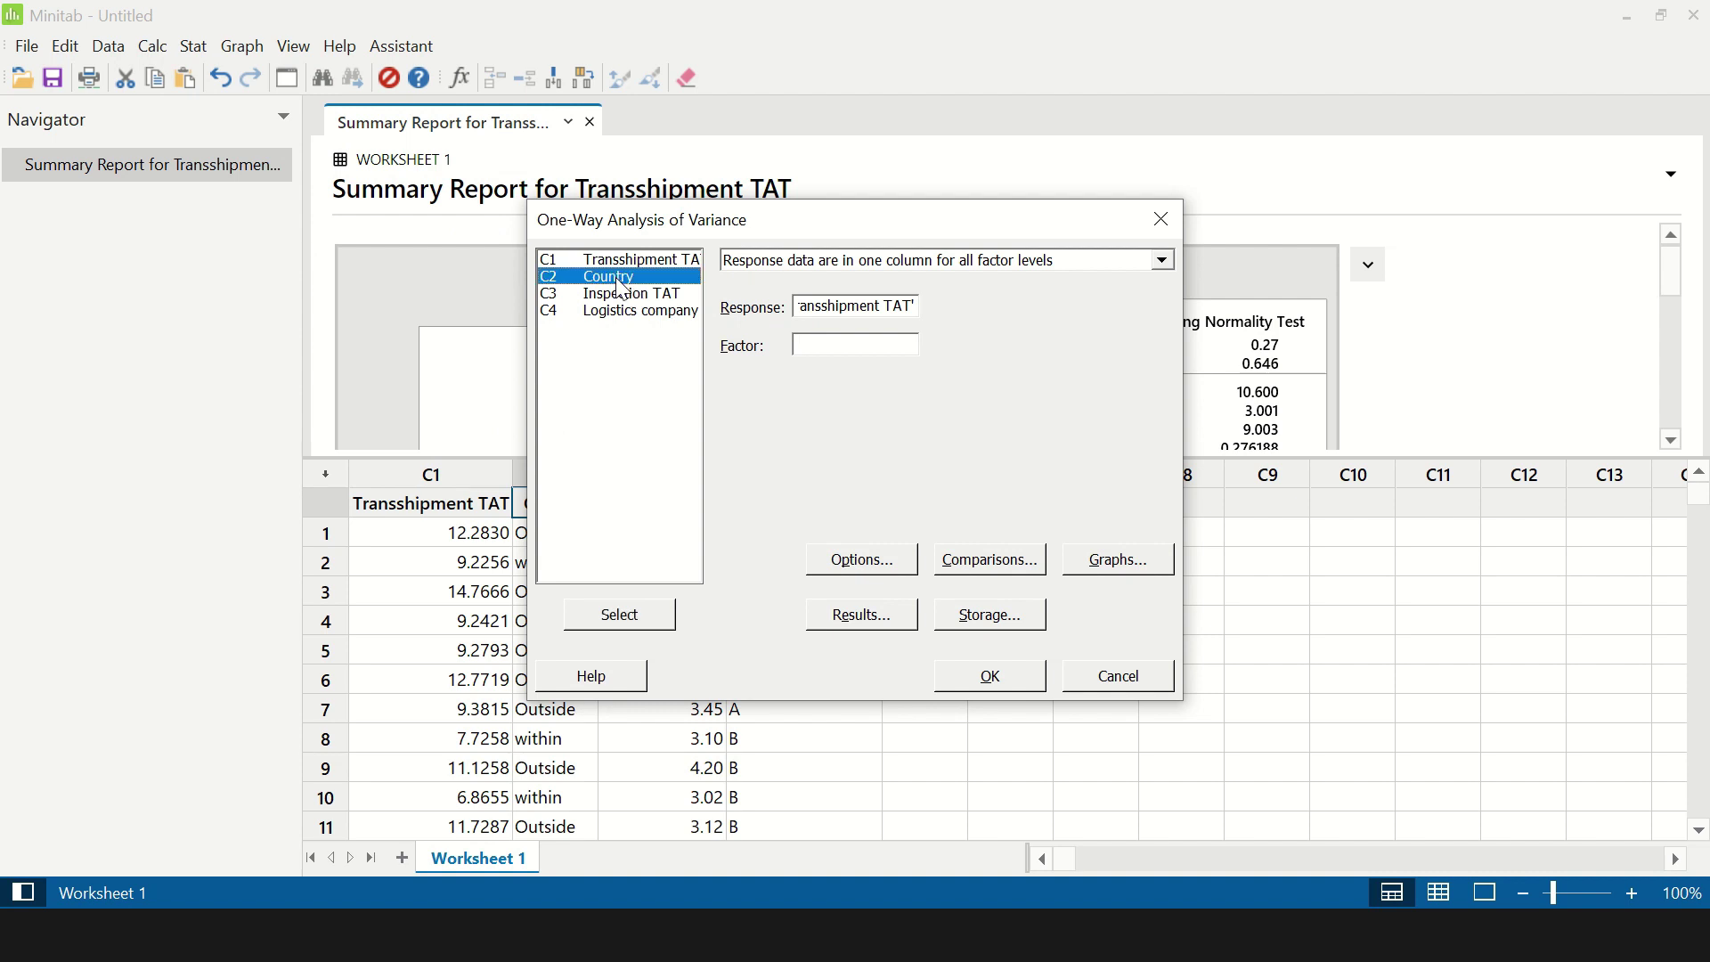
click(993, 676)
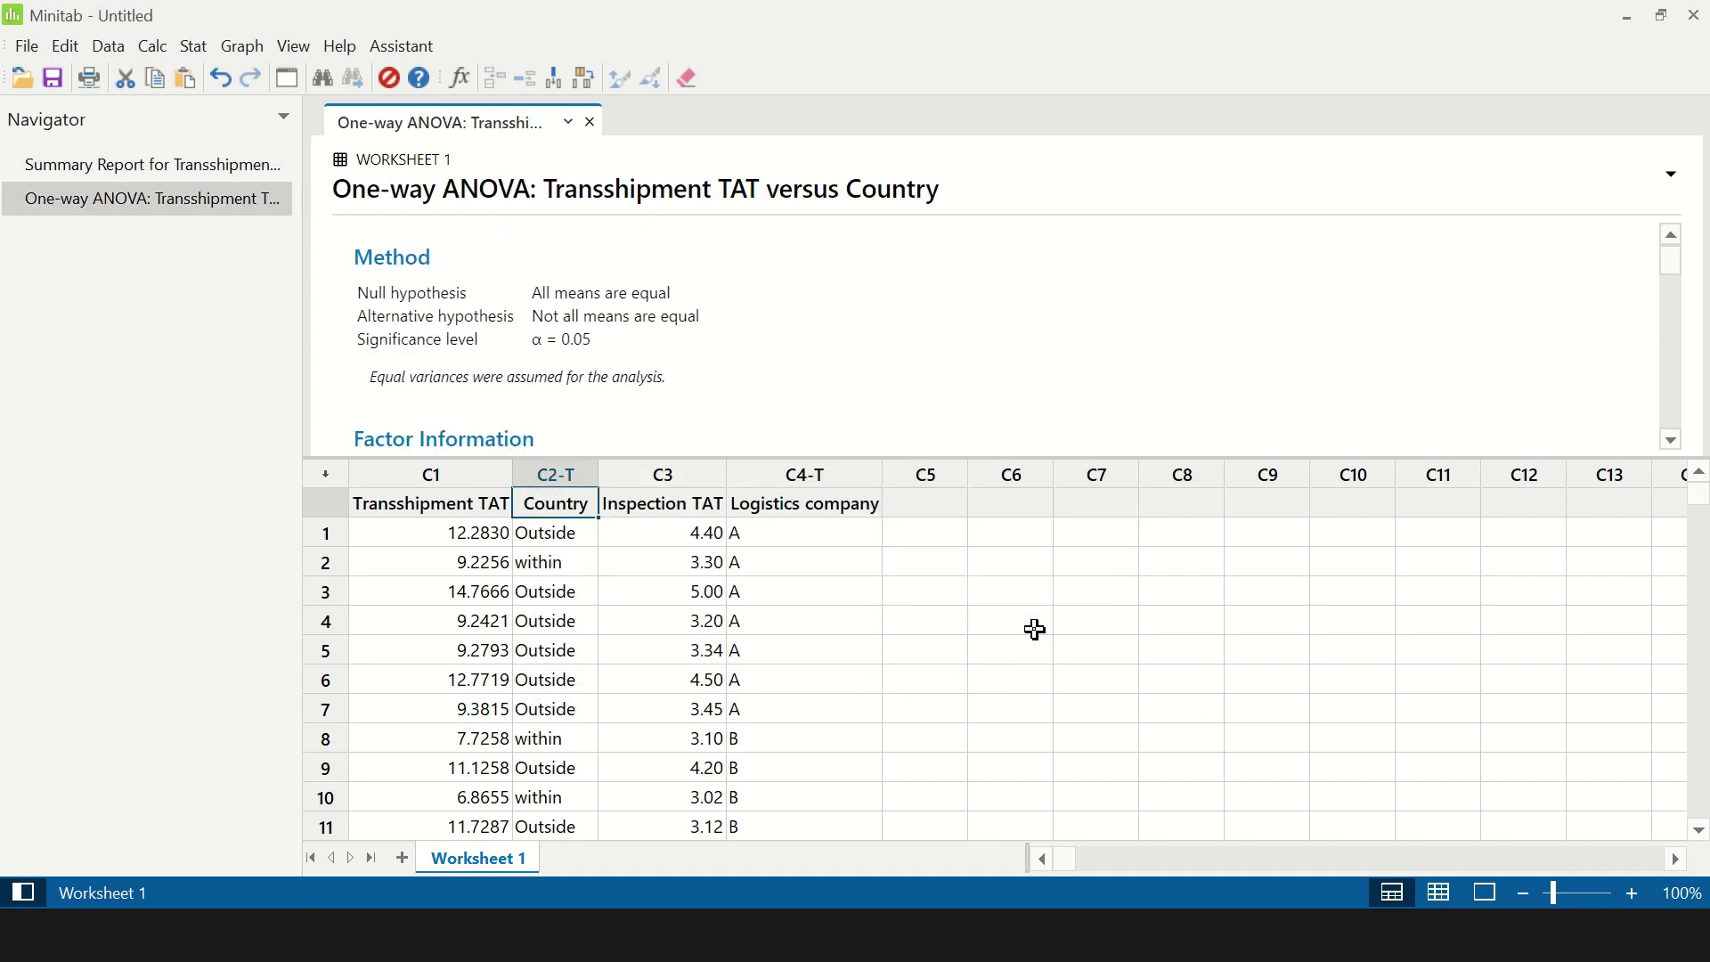
Step: Scroll through the ANOVA output to the group means (Outside 12.056, within 7.203)
drag(1672, 266, 1671, 295)
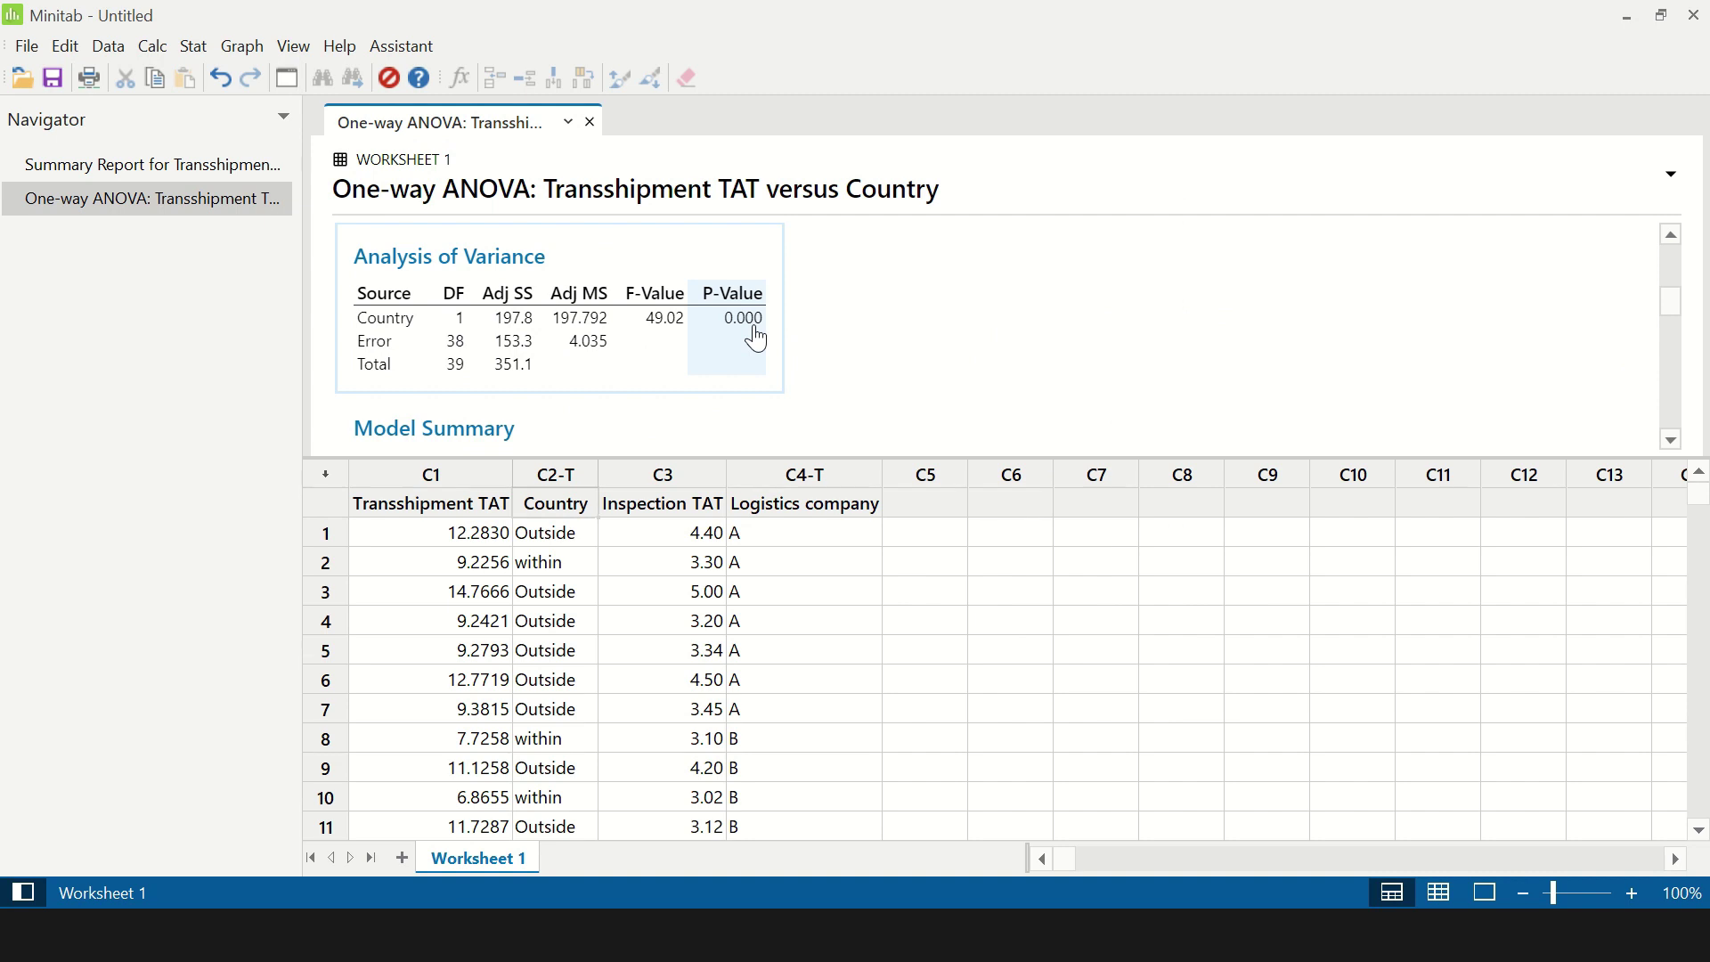
drag(1670, 303, 1678, 350)
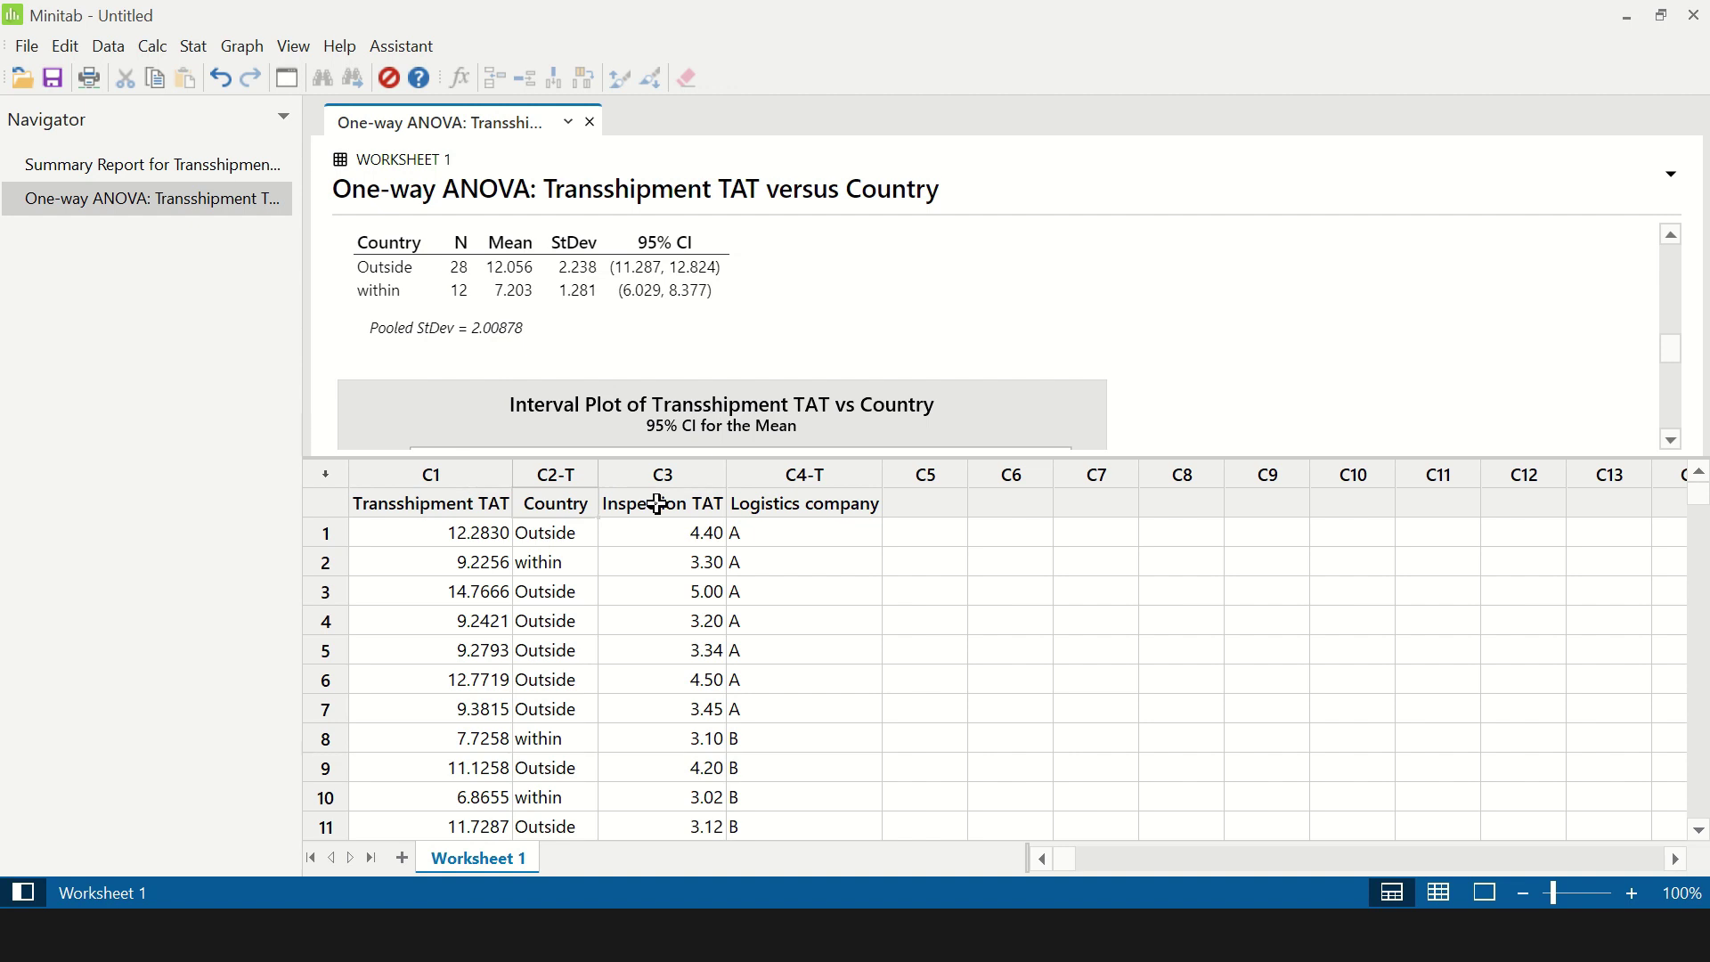
click(194, 45)
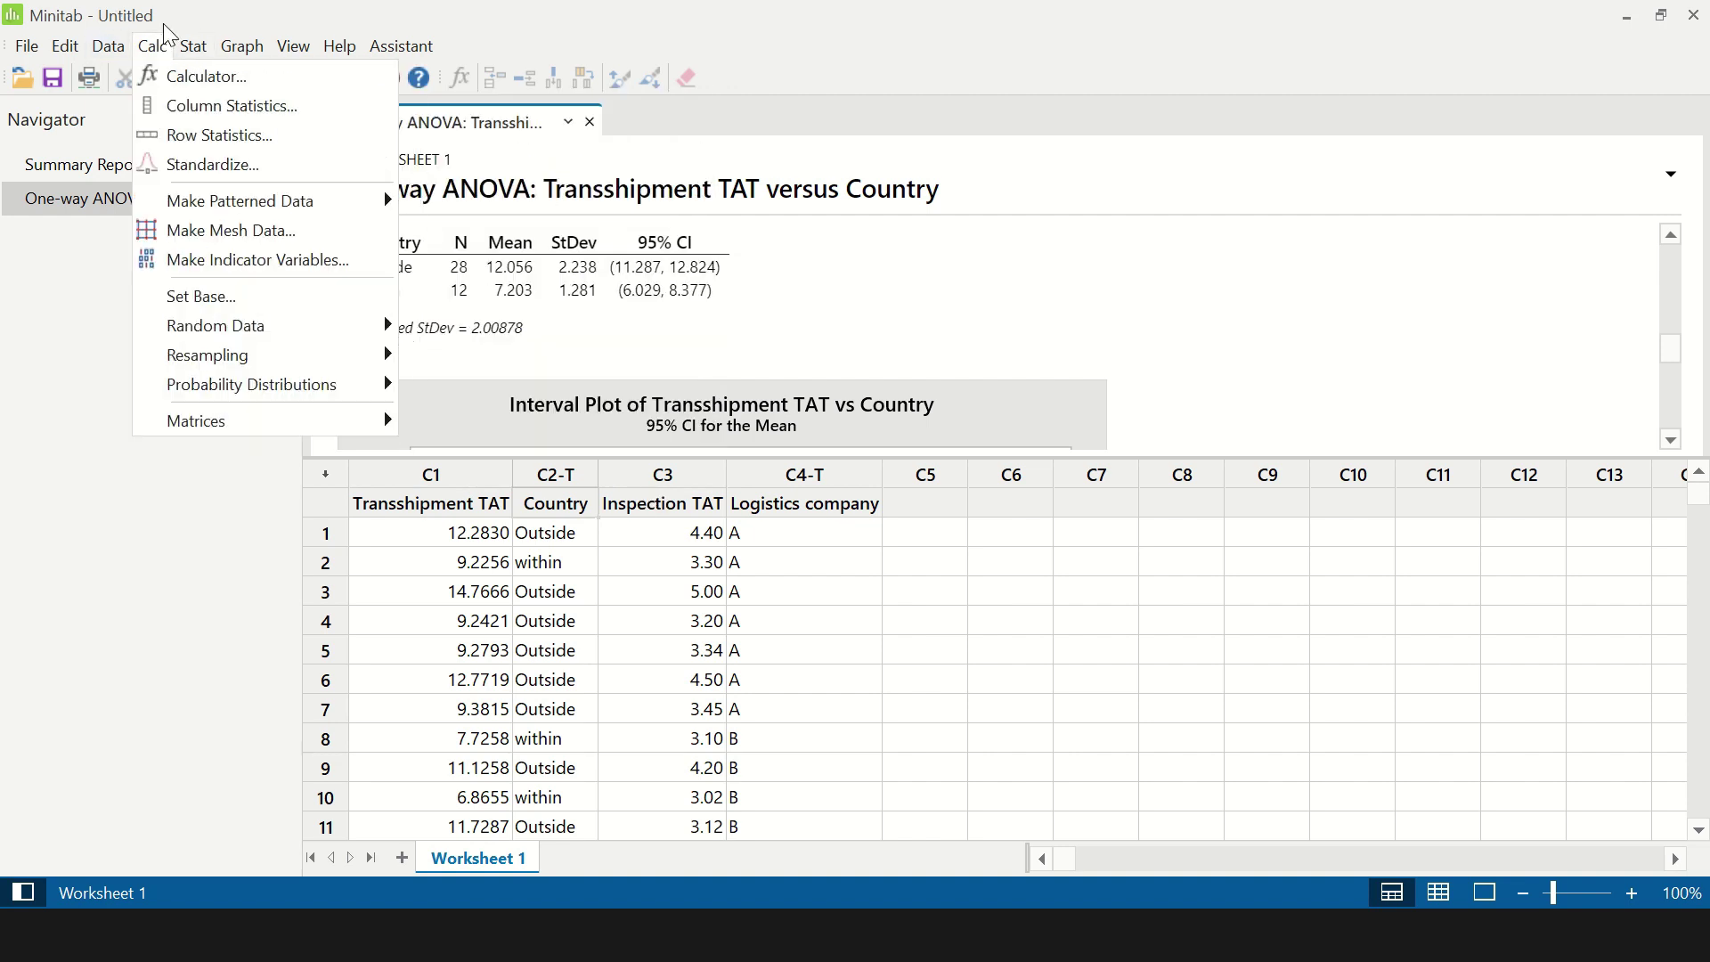
Step: Create a Fitted Line Plot with Transshipment TAT as response and Inspection TAT as predictor
mouse_move(273, 112)
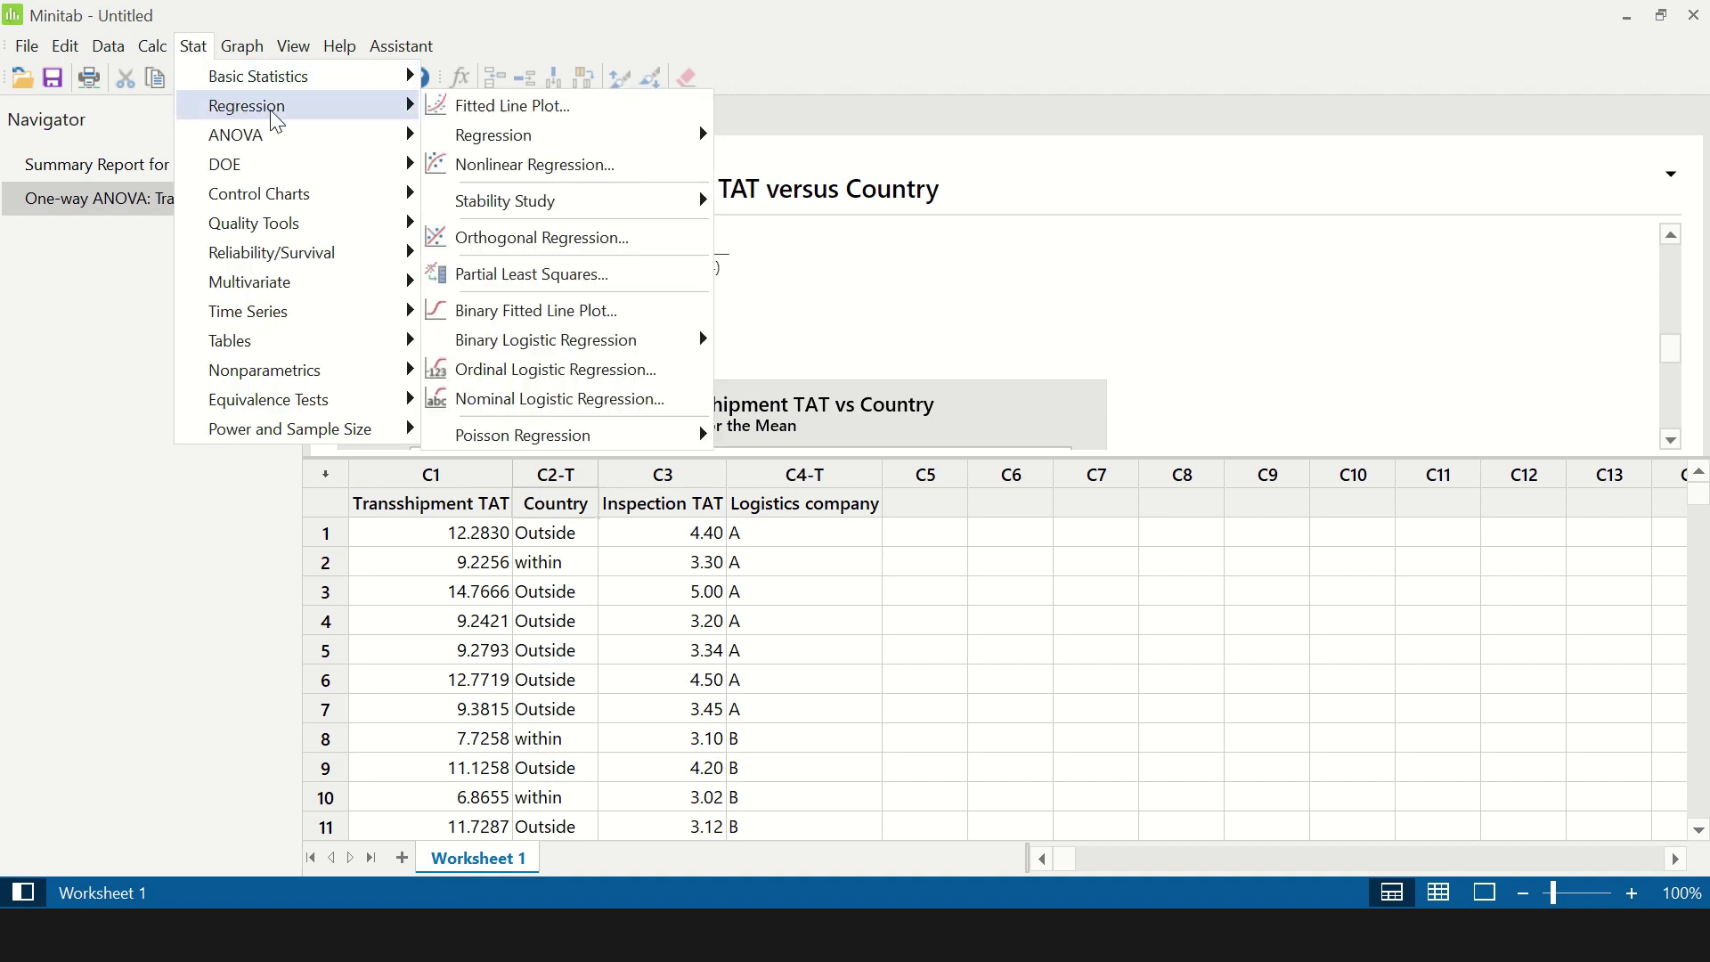
click(552, 108)
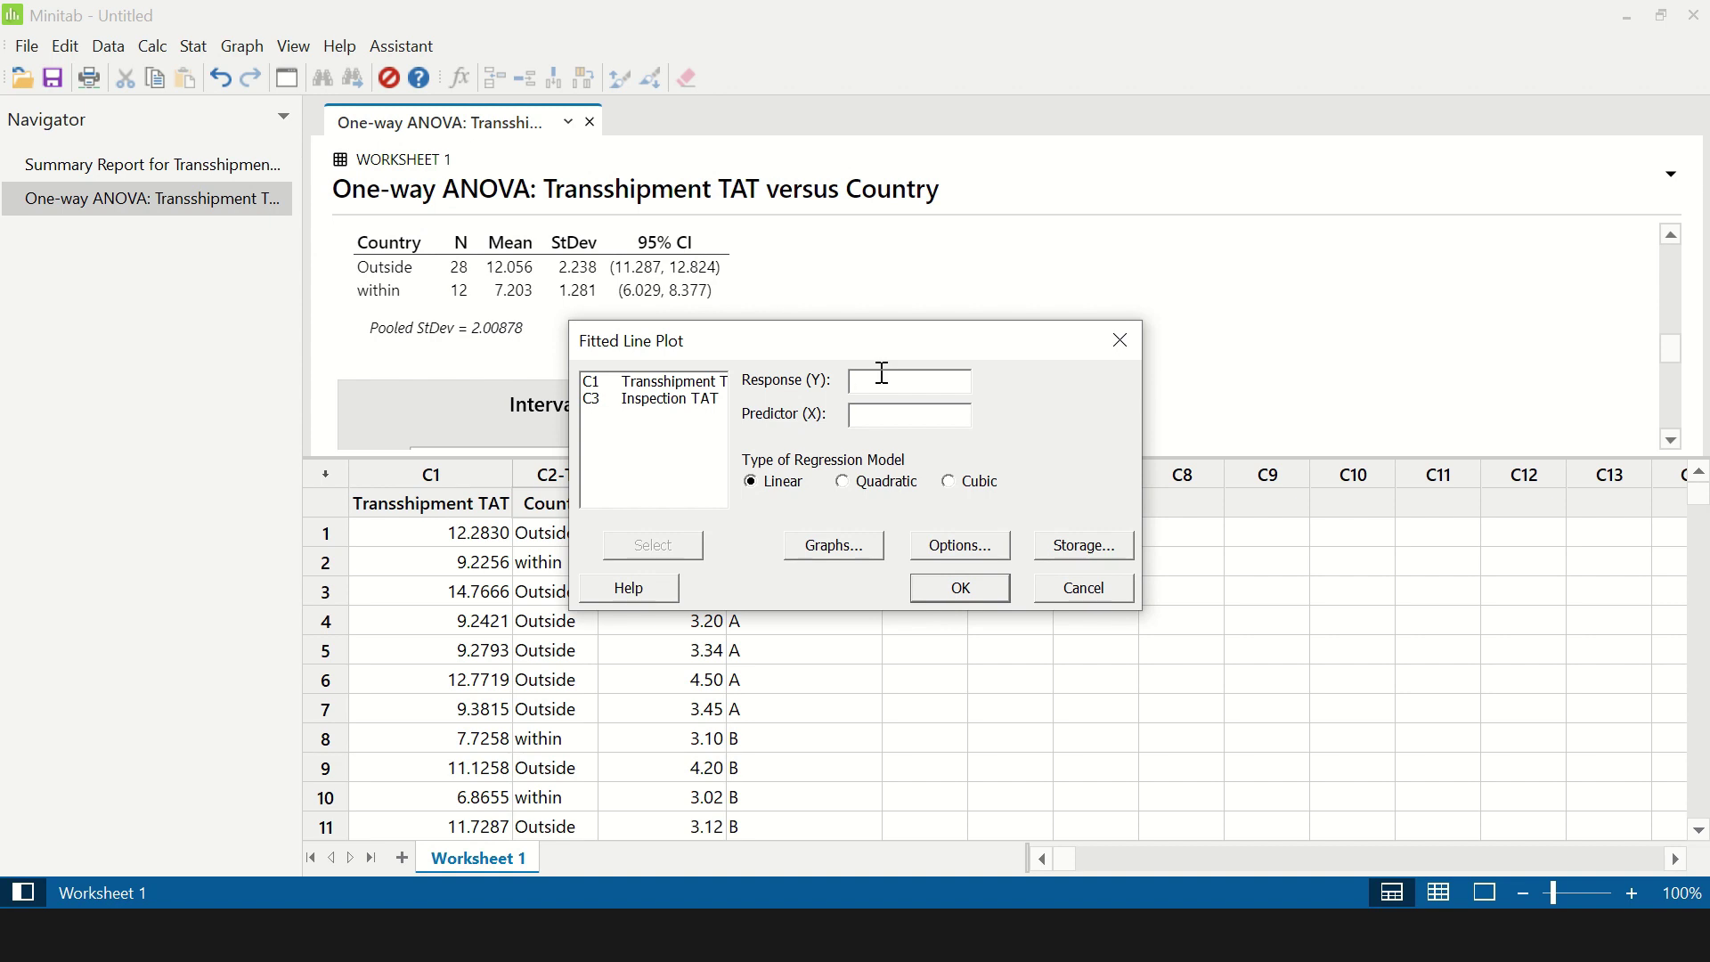
double_click(701, 392)
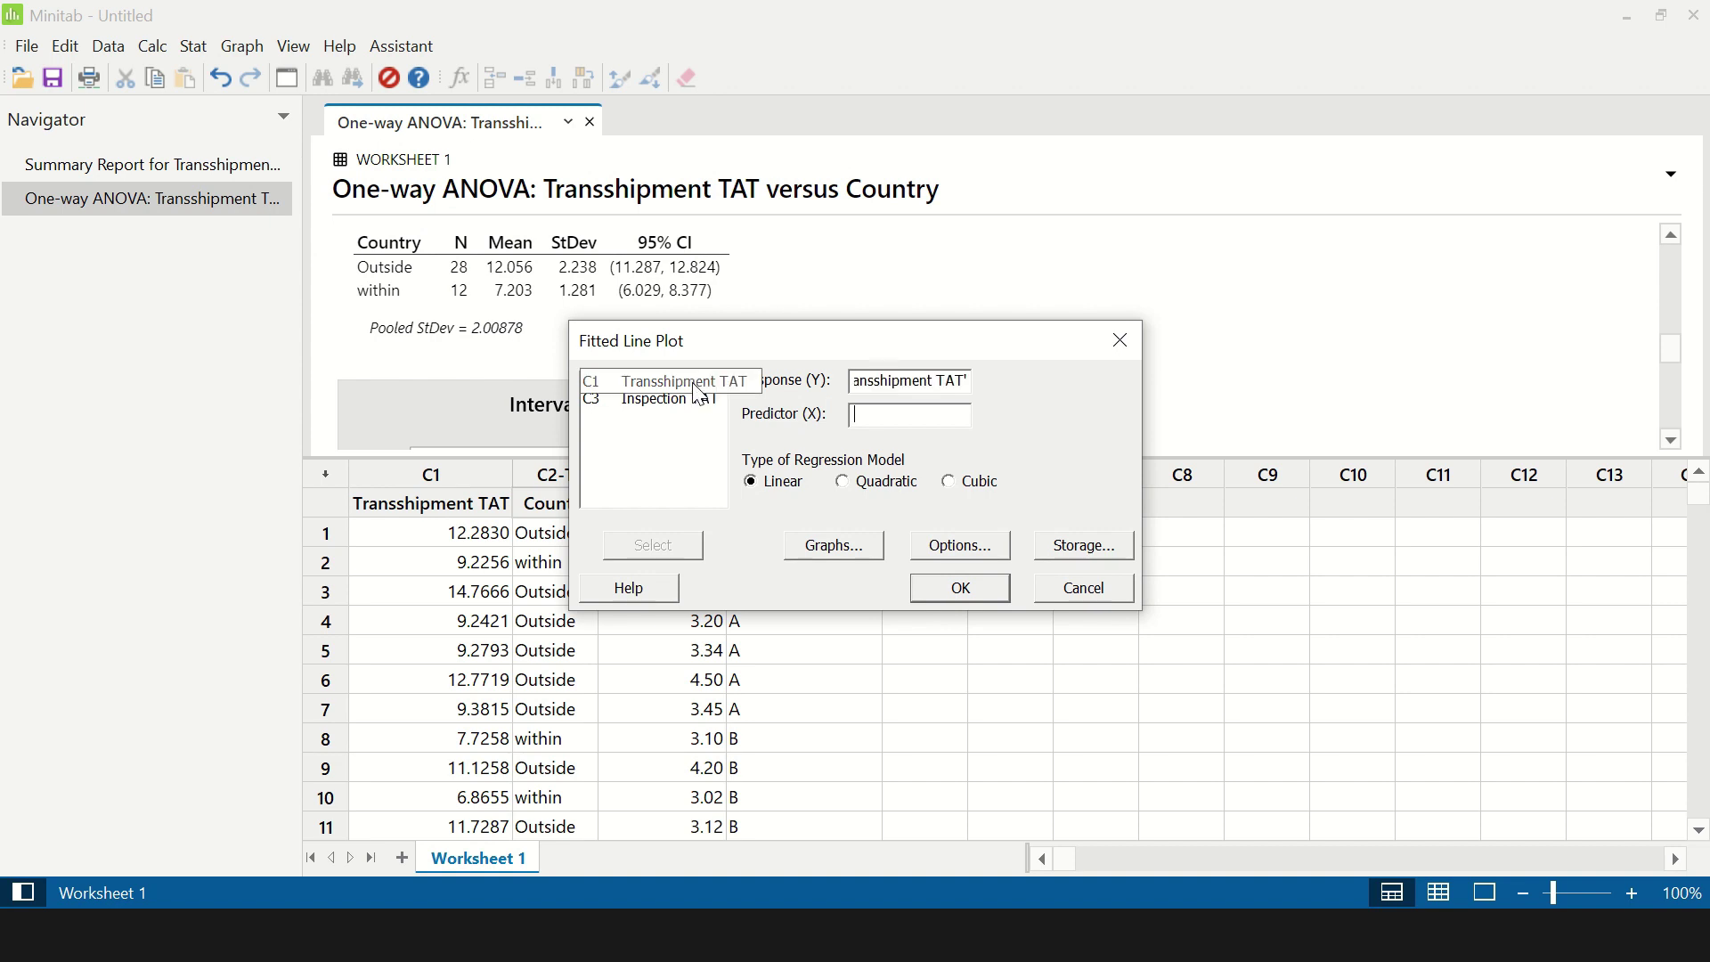
double_click(668, 400)
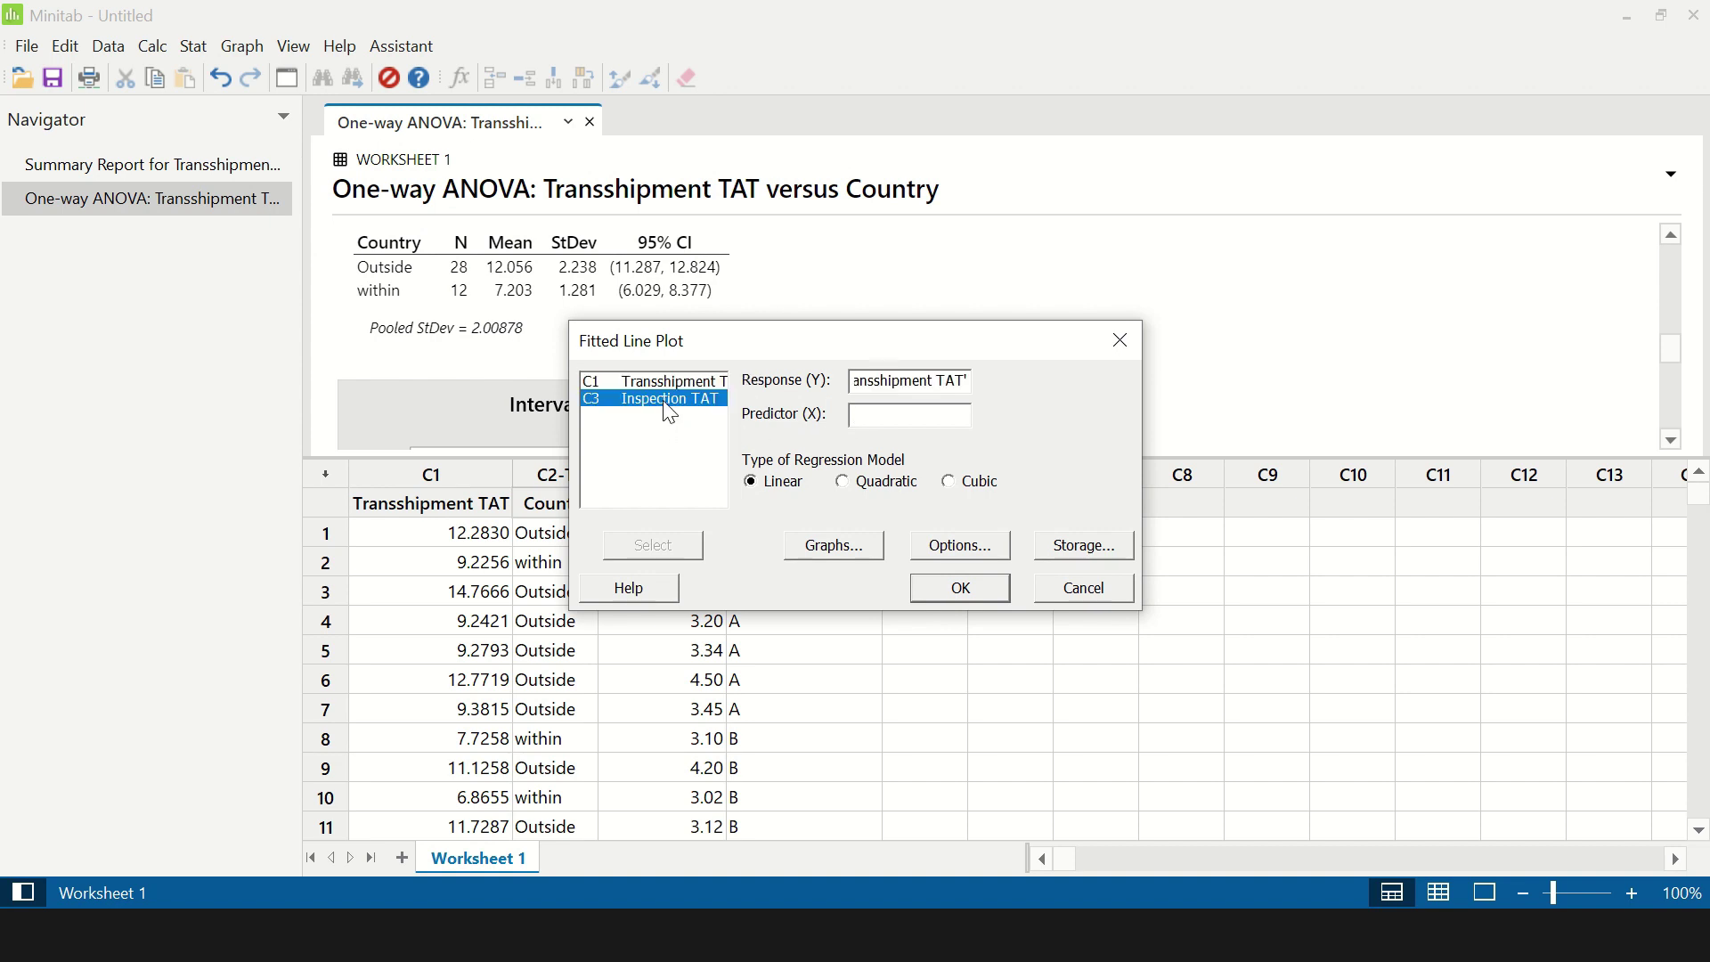
click(963, 590)
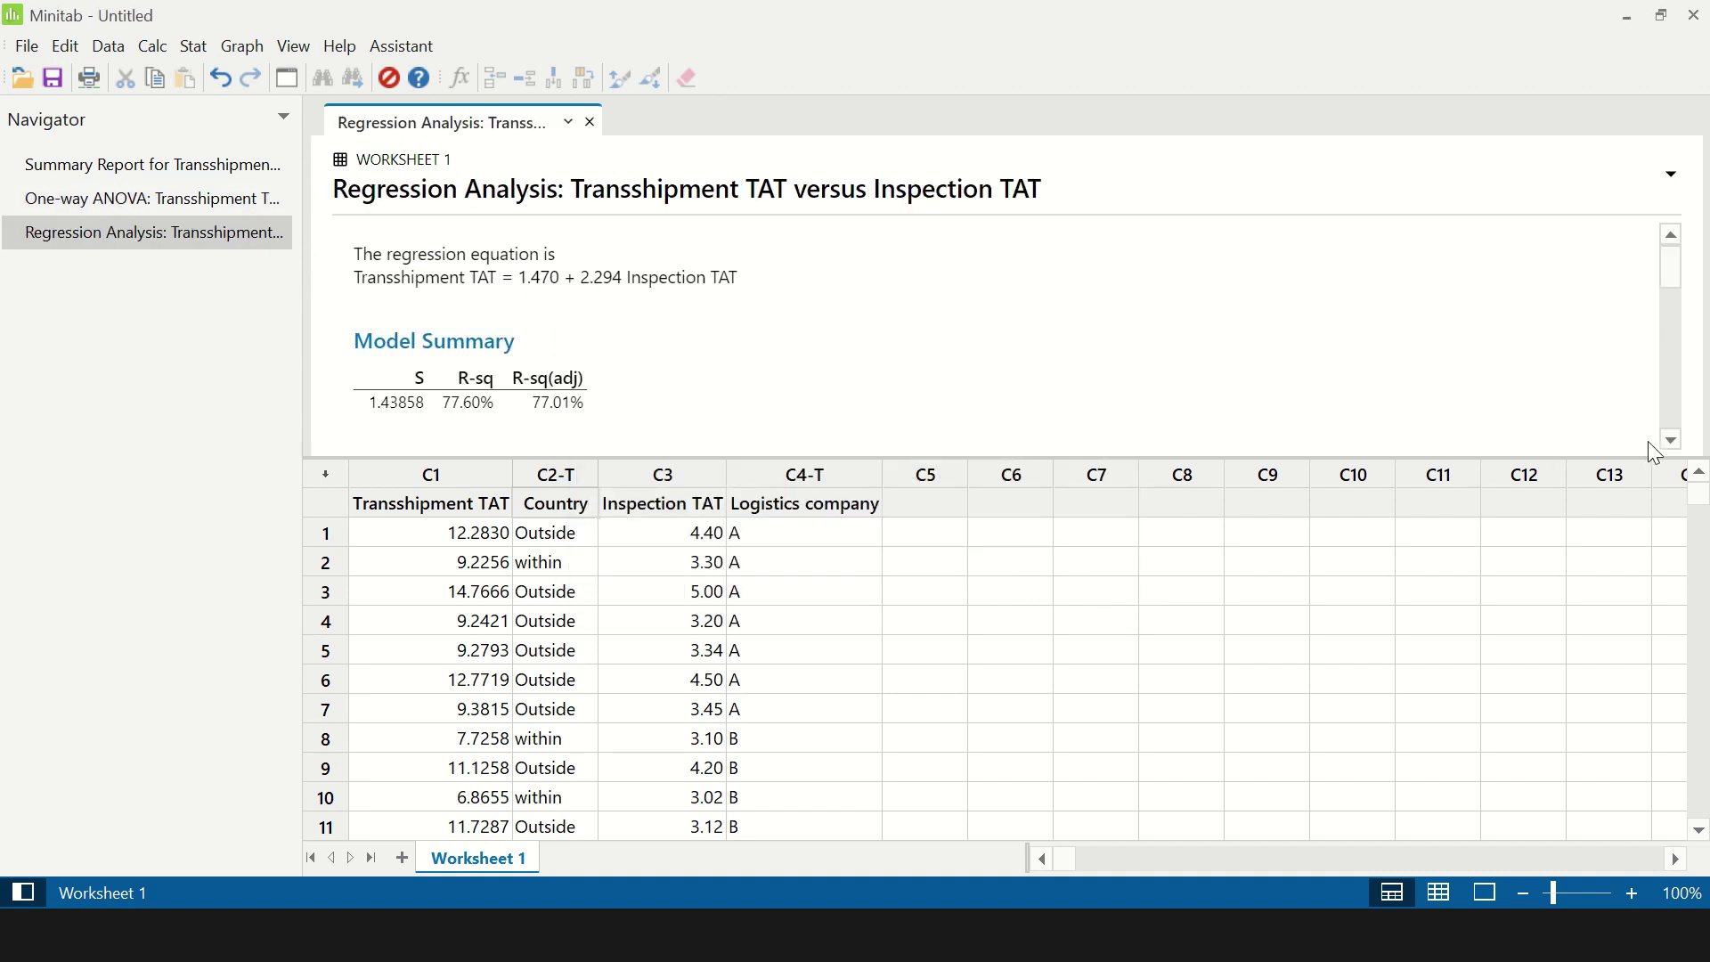
Step: Review the fitted line TAT = 1.470 + 2.294 Inspection TAT (R-Sq 77.6%) in the graph editor
click(1674, 440)
click(1674, 440)
double_click(1046, 336)
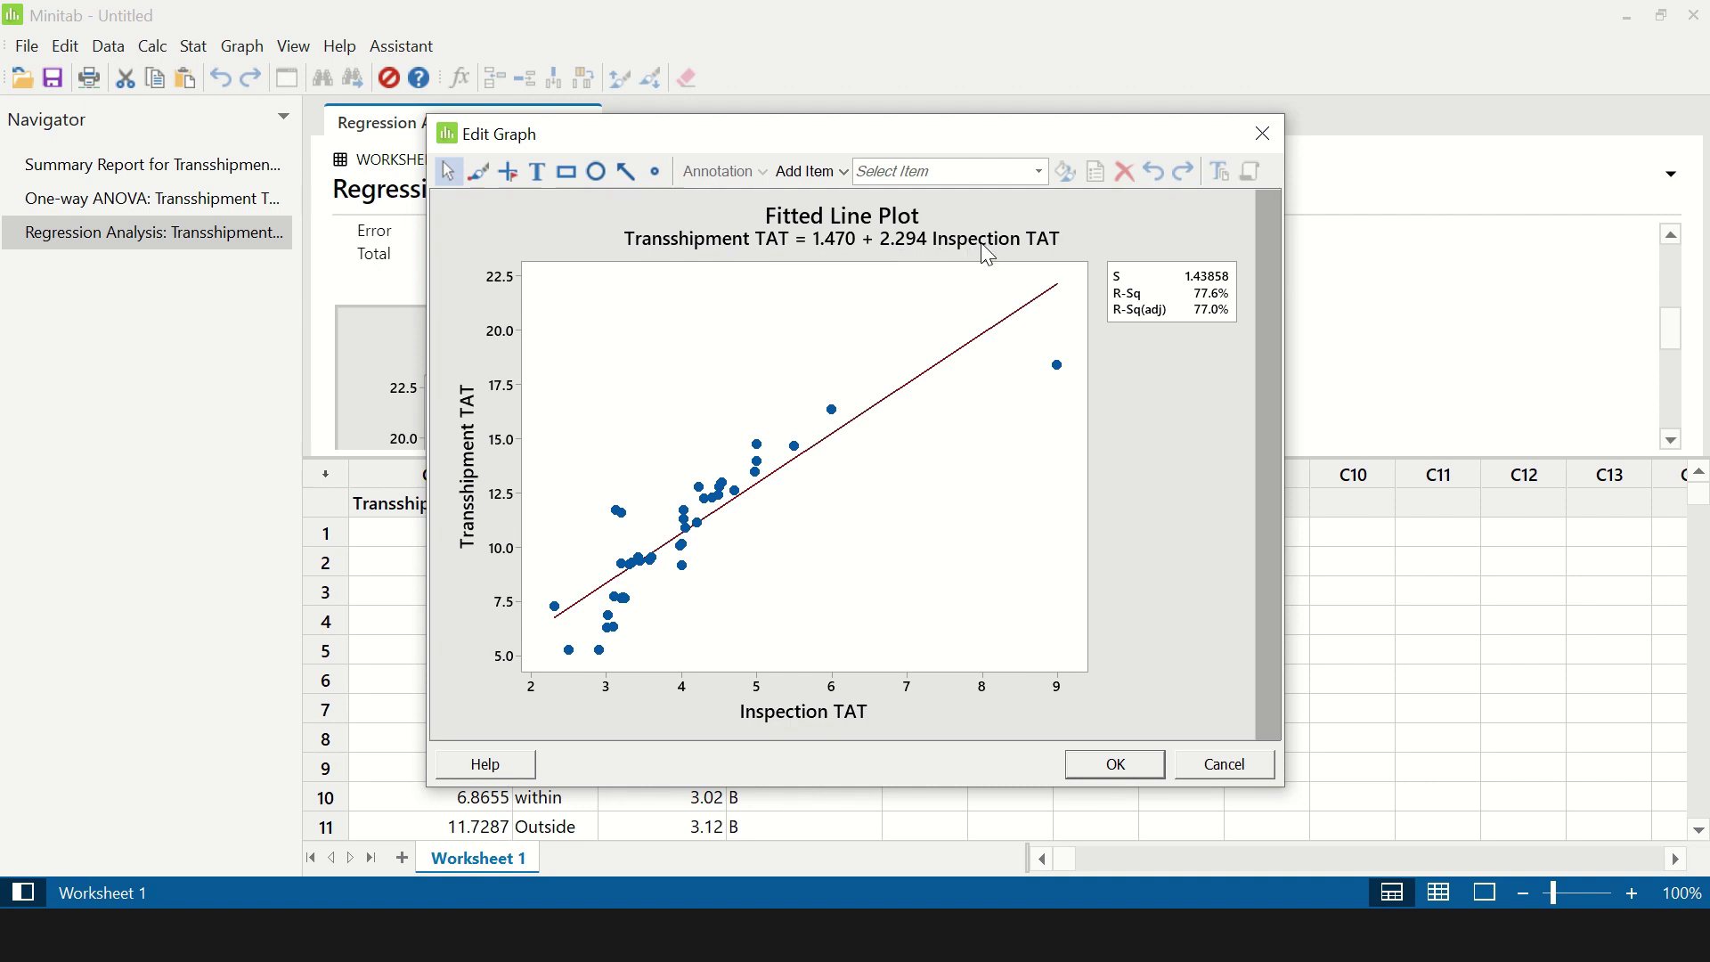
click(1132, 765)
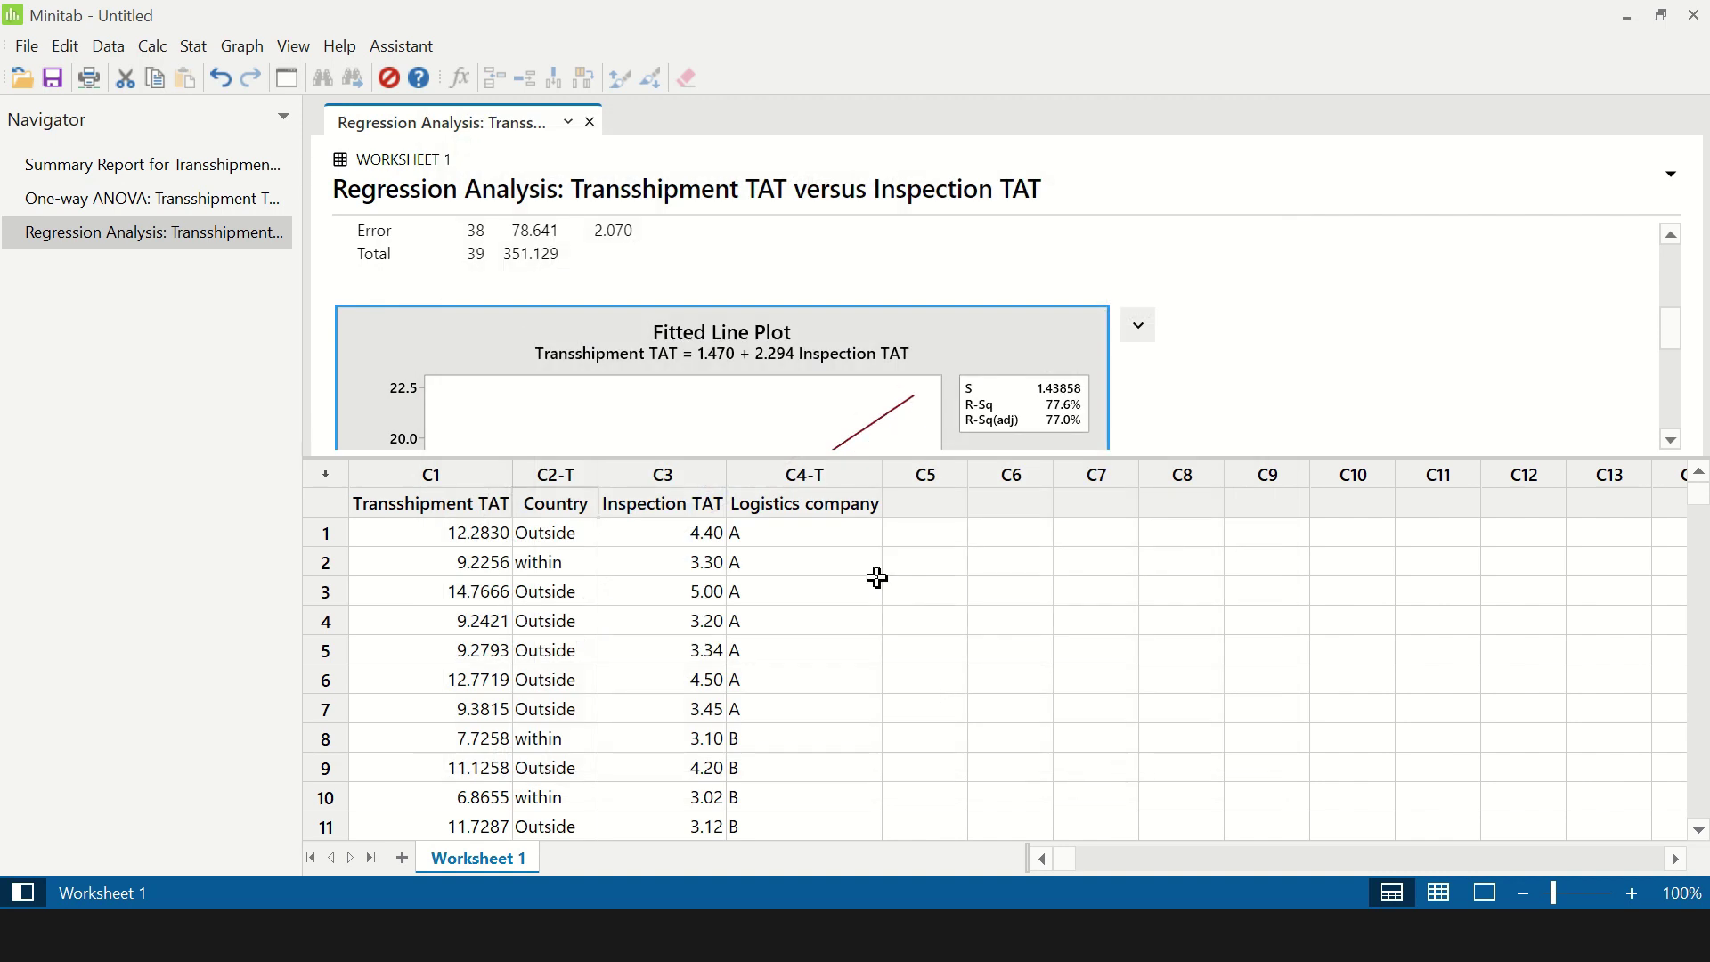
click(857, 507)
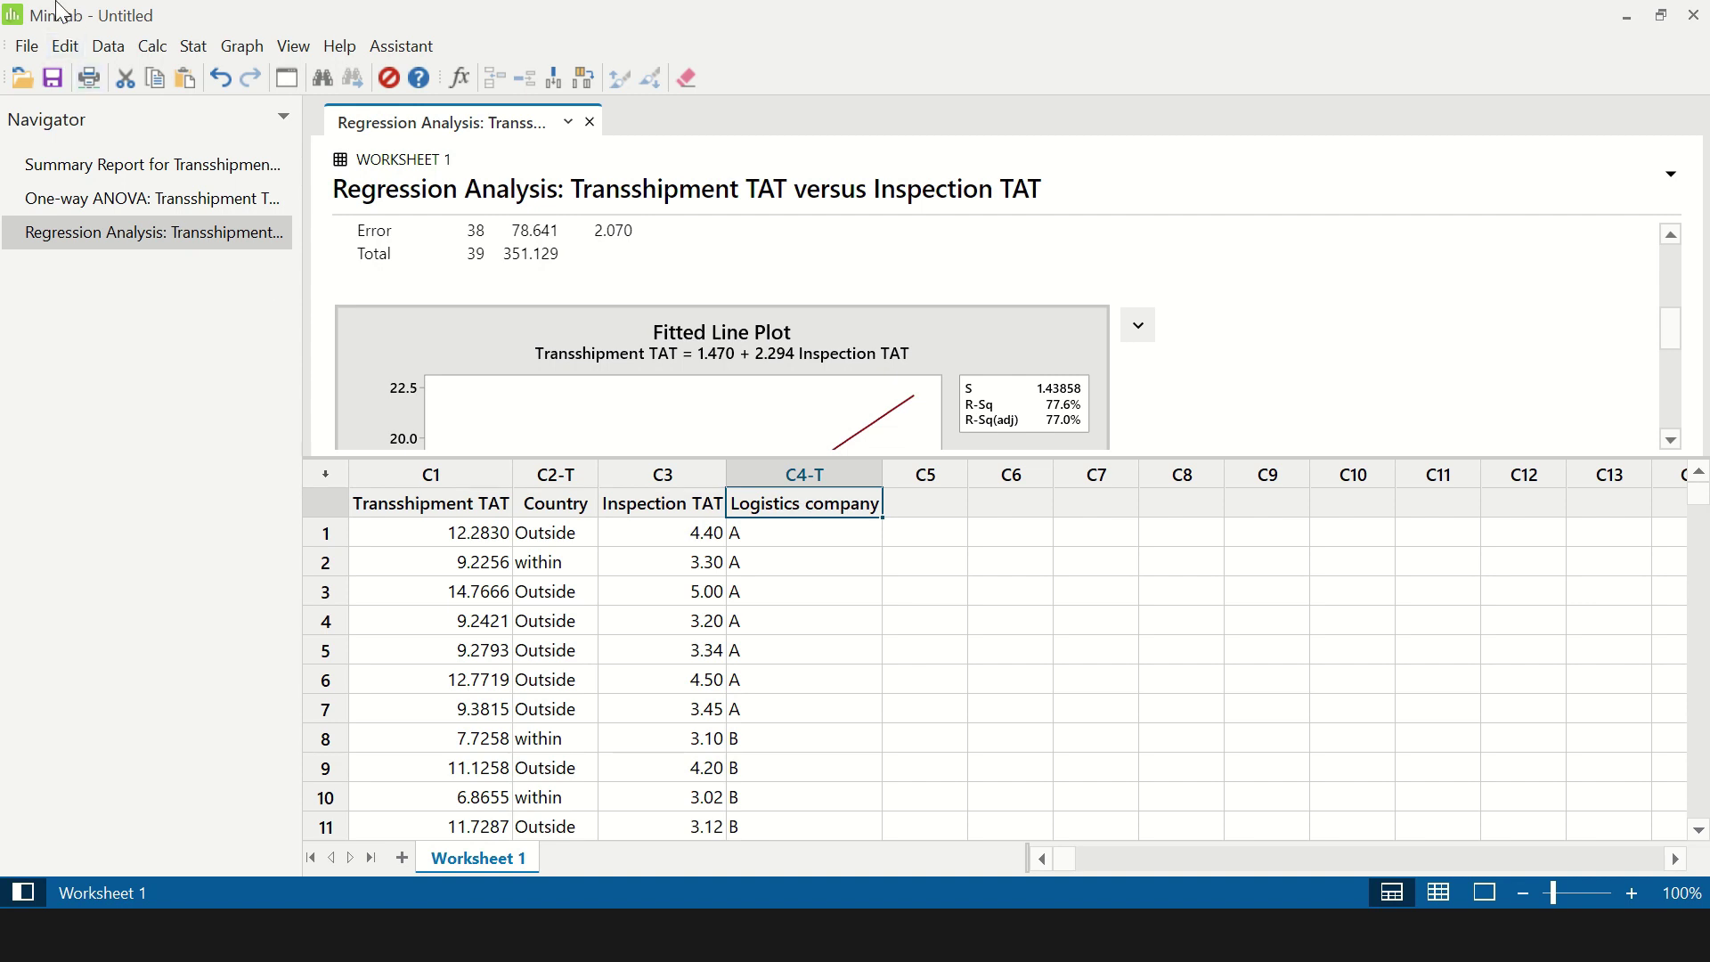
click(193, 45)
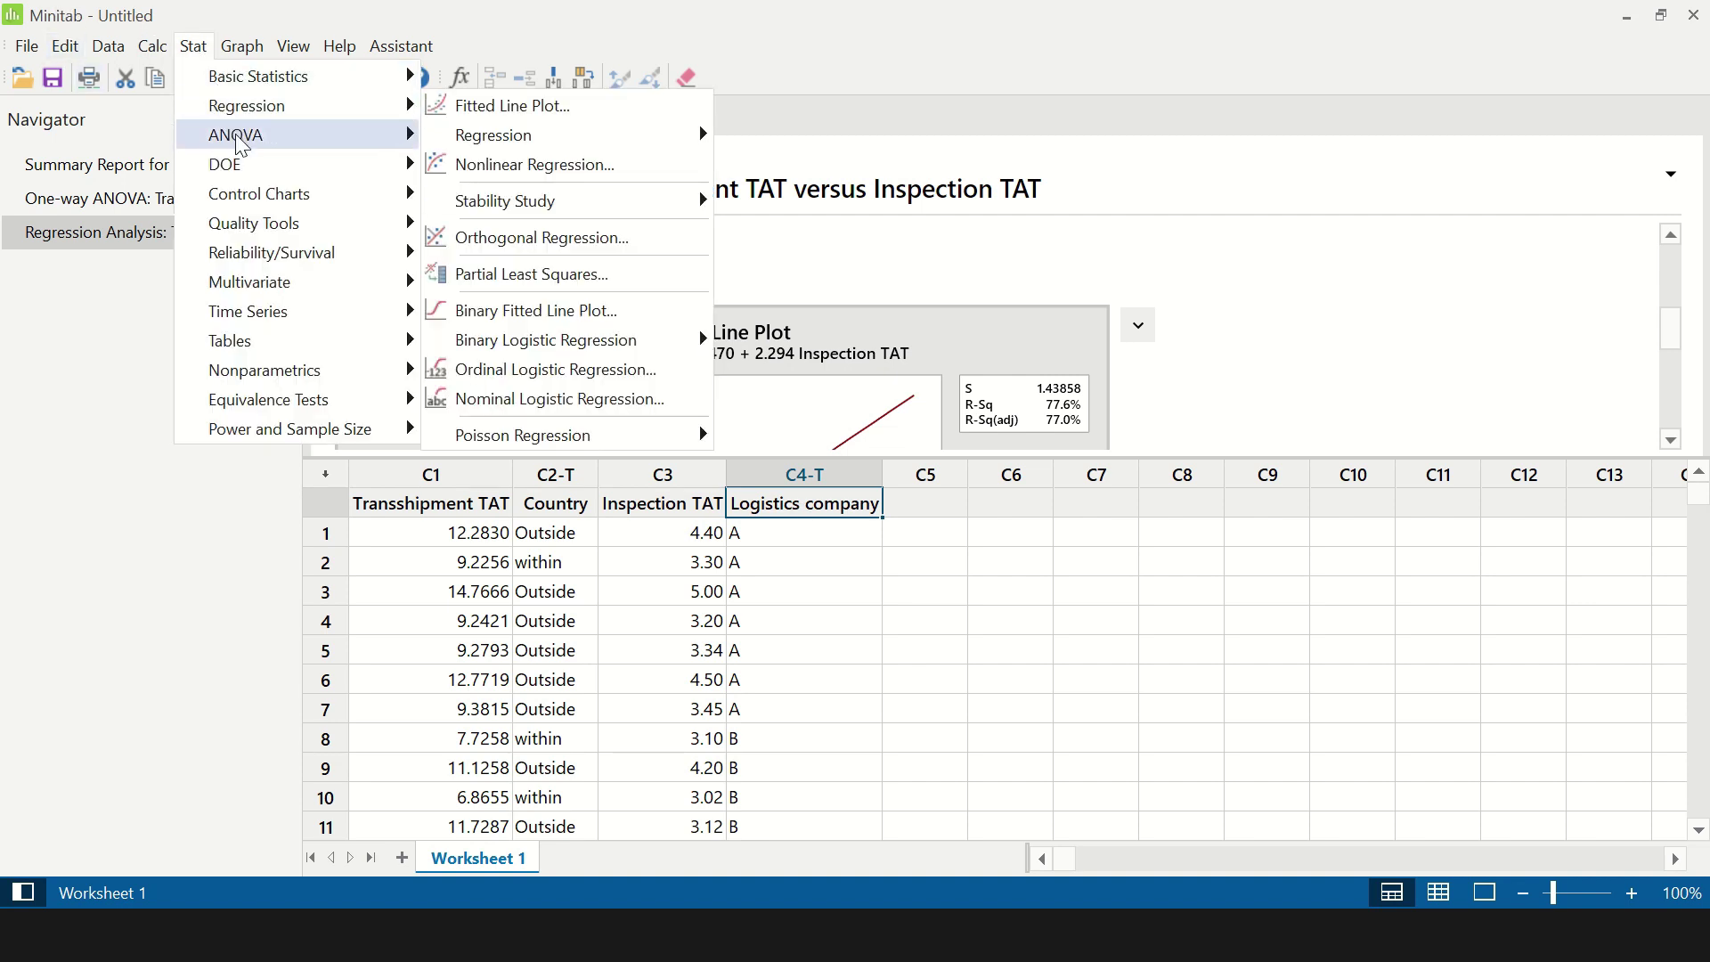
Step: Rerun the One-Way ANOVA with Logistics company replacing Country as the factor
mouse_move(356, 143)
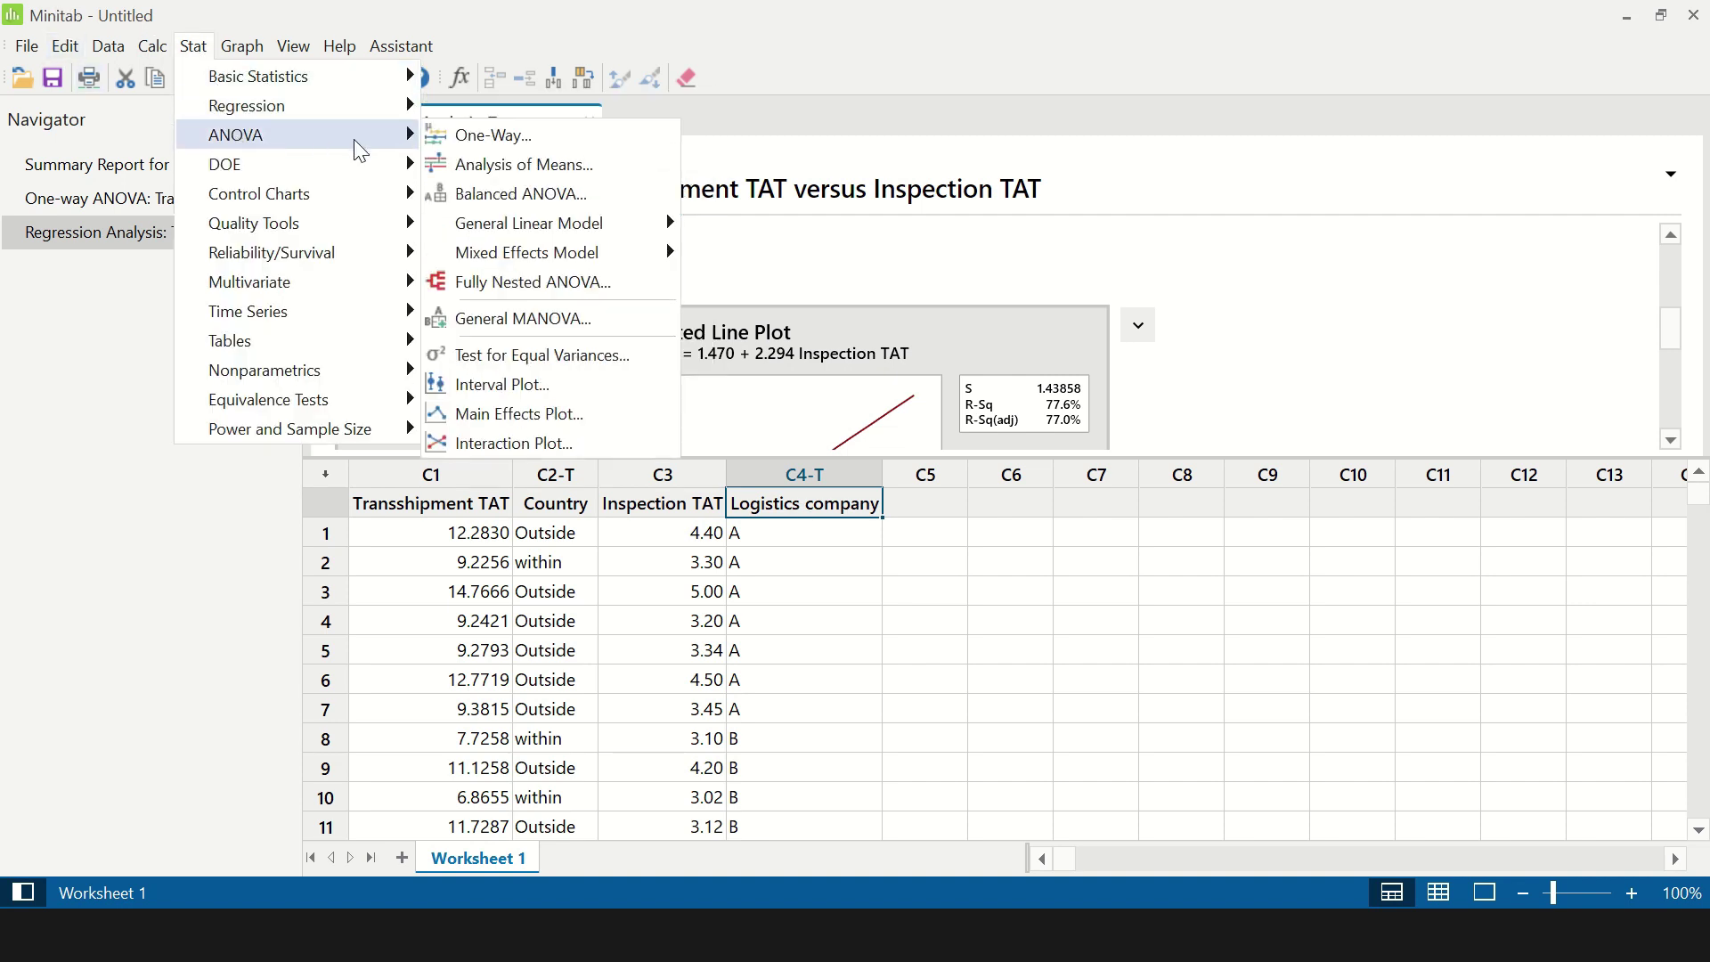
click(573, 140)
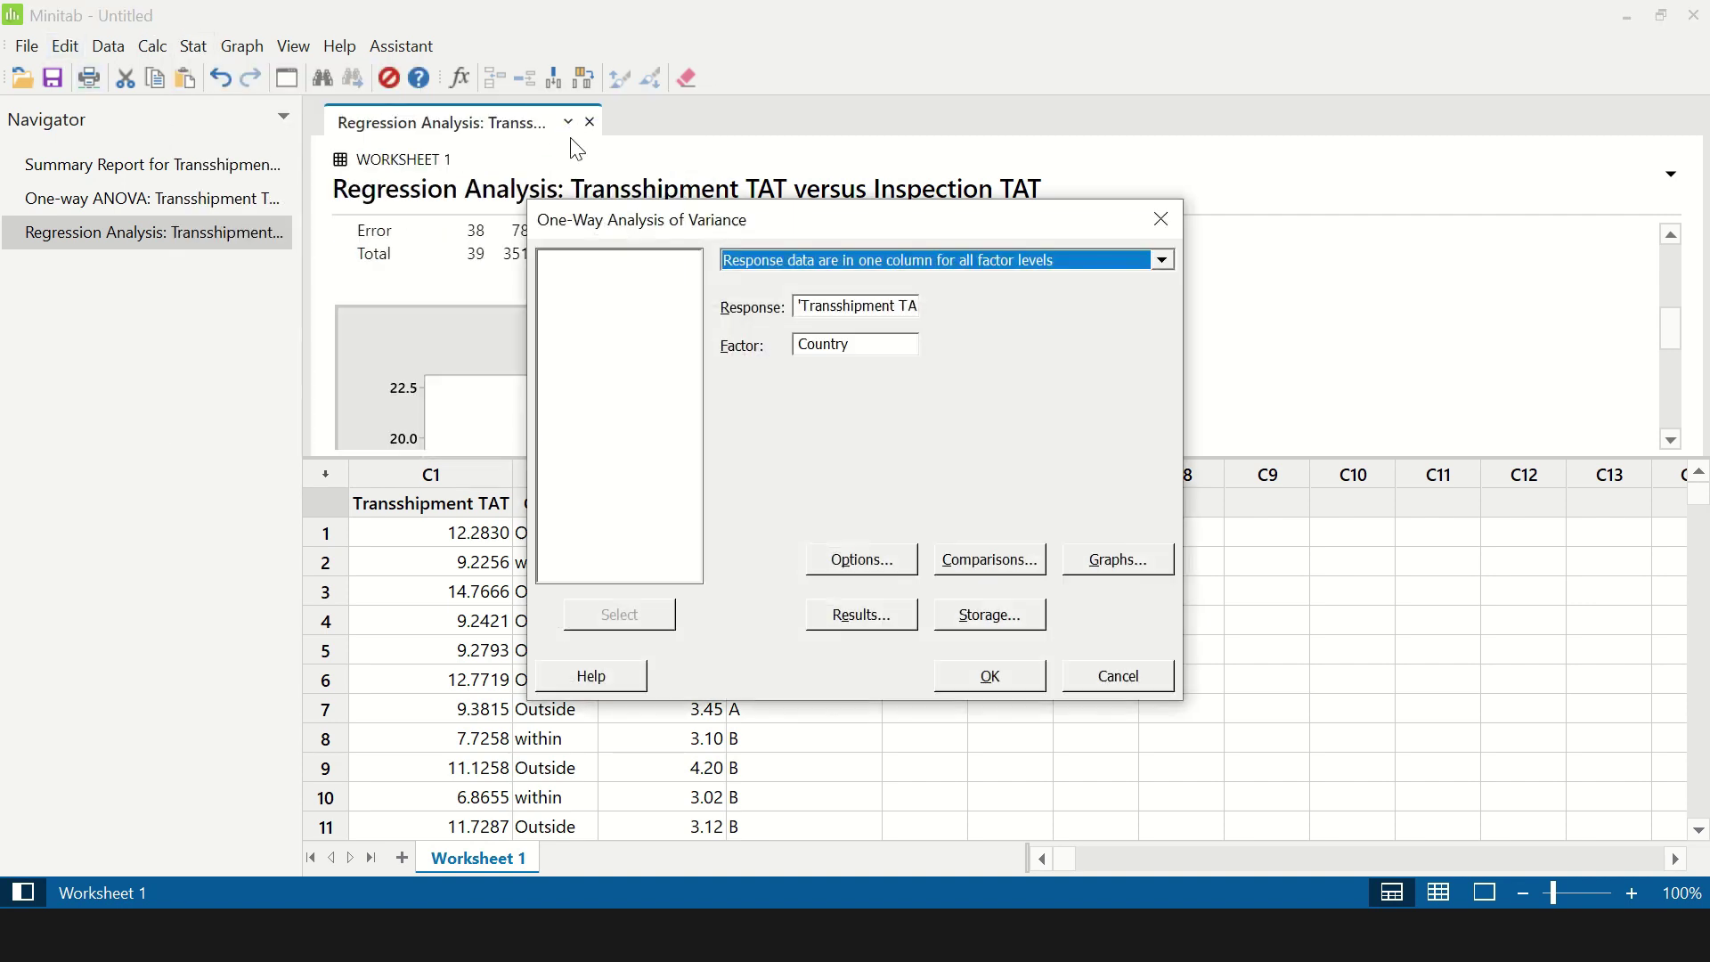
click(867, 346)
key(BackSpace)
key(BackSpace)
key(BackSpace)
key(BackSpace)
key(BackSpace)
key(BackSpace)
key(BackSpace)
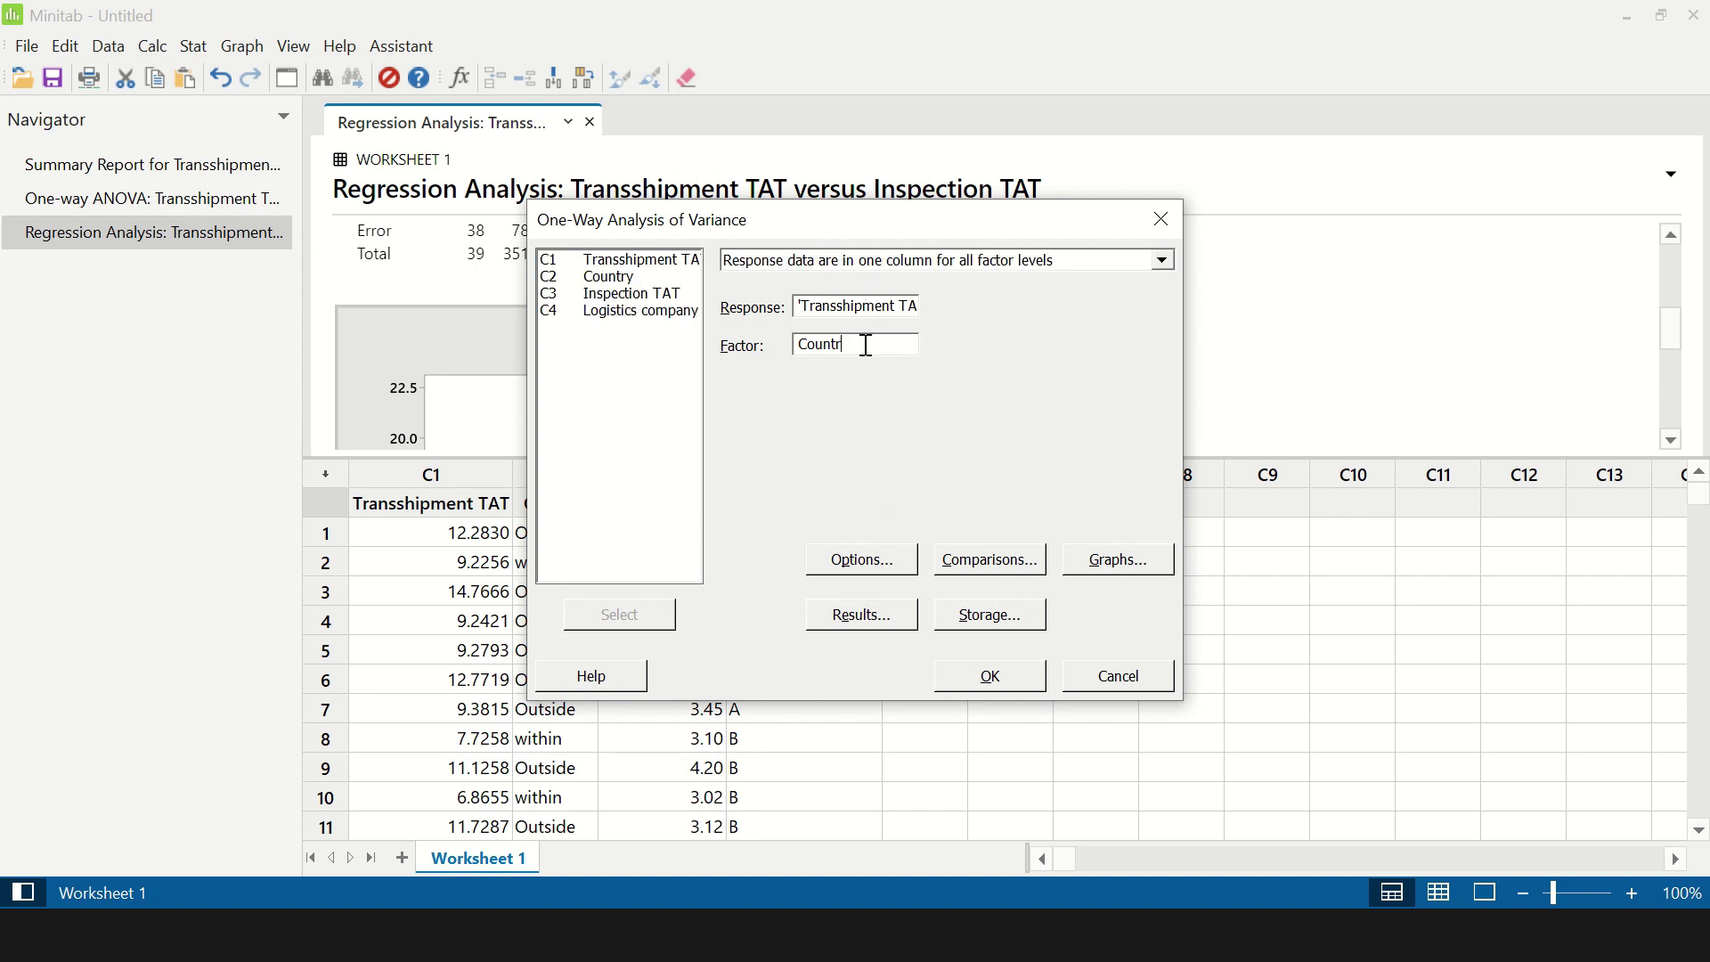
drag(629, 312, 636, 328)
double_click(634, 312)
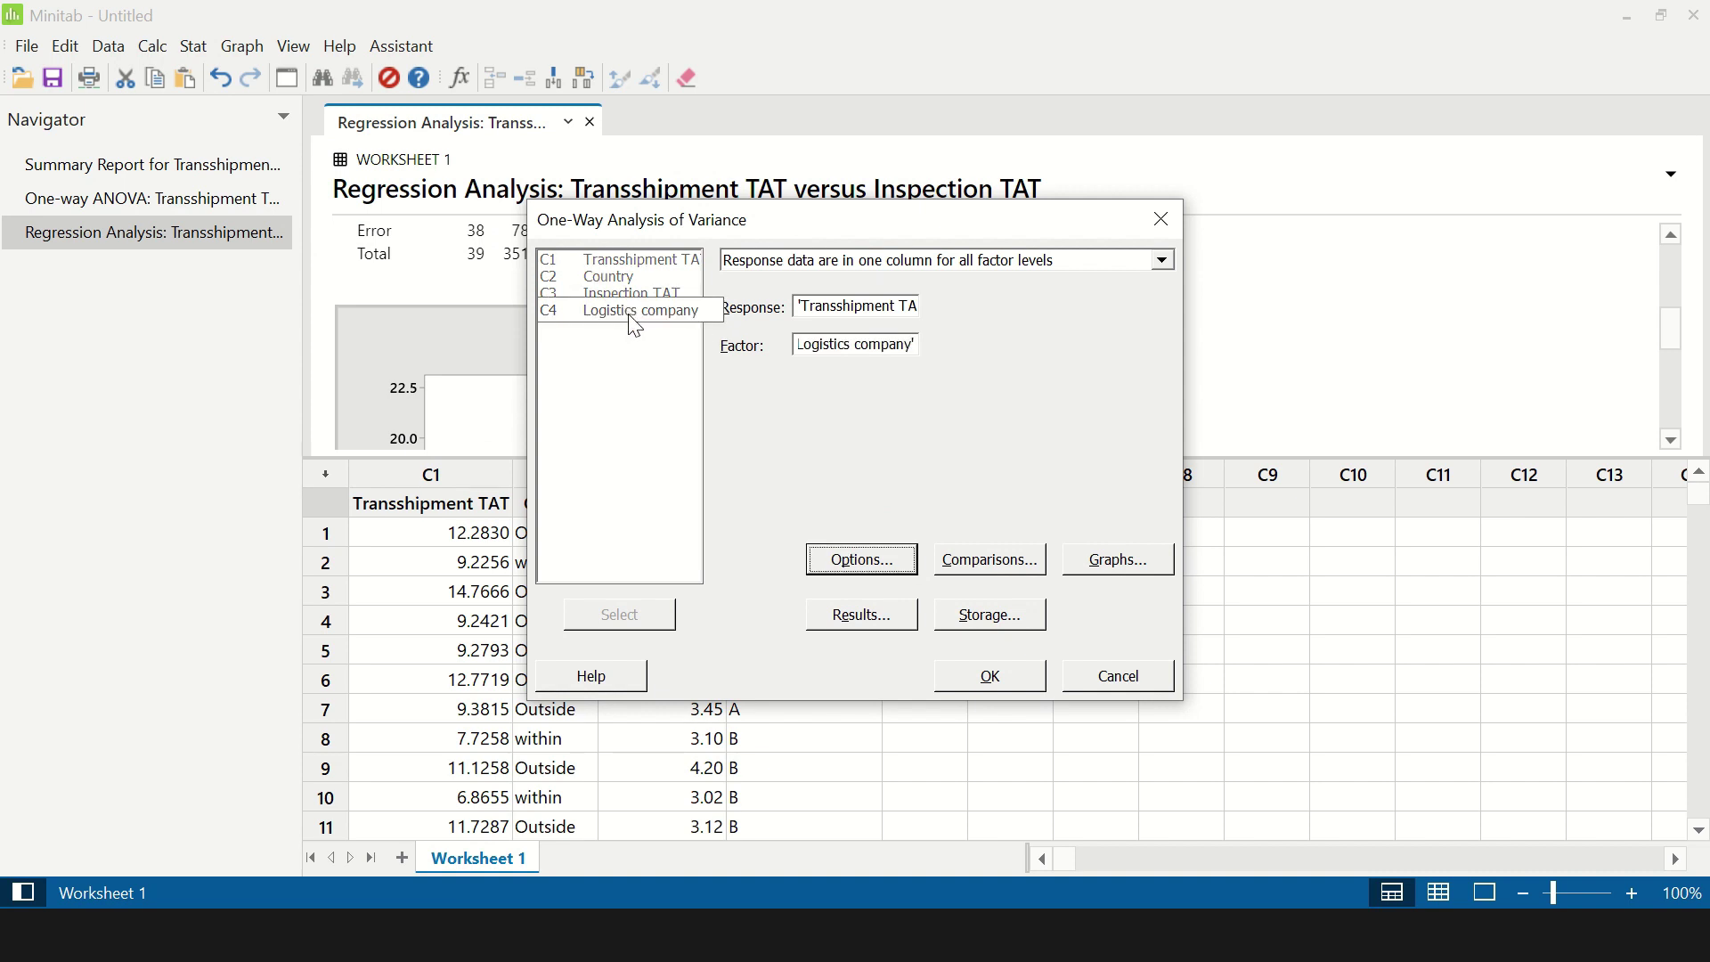
click(987, 677)
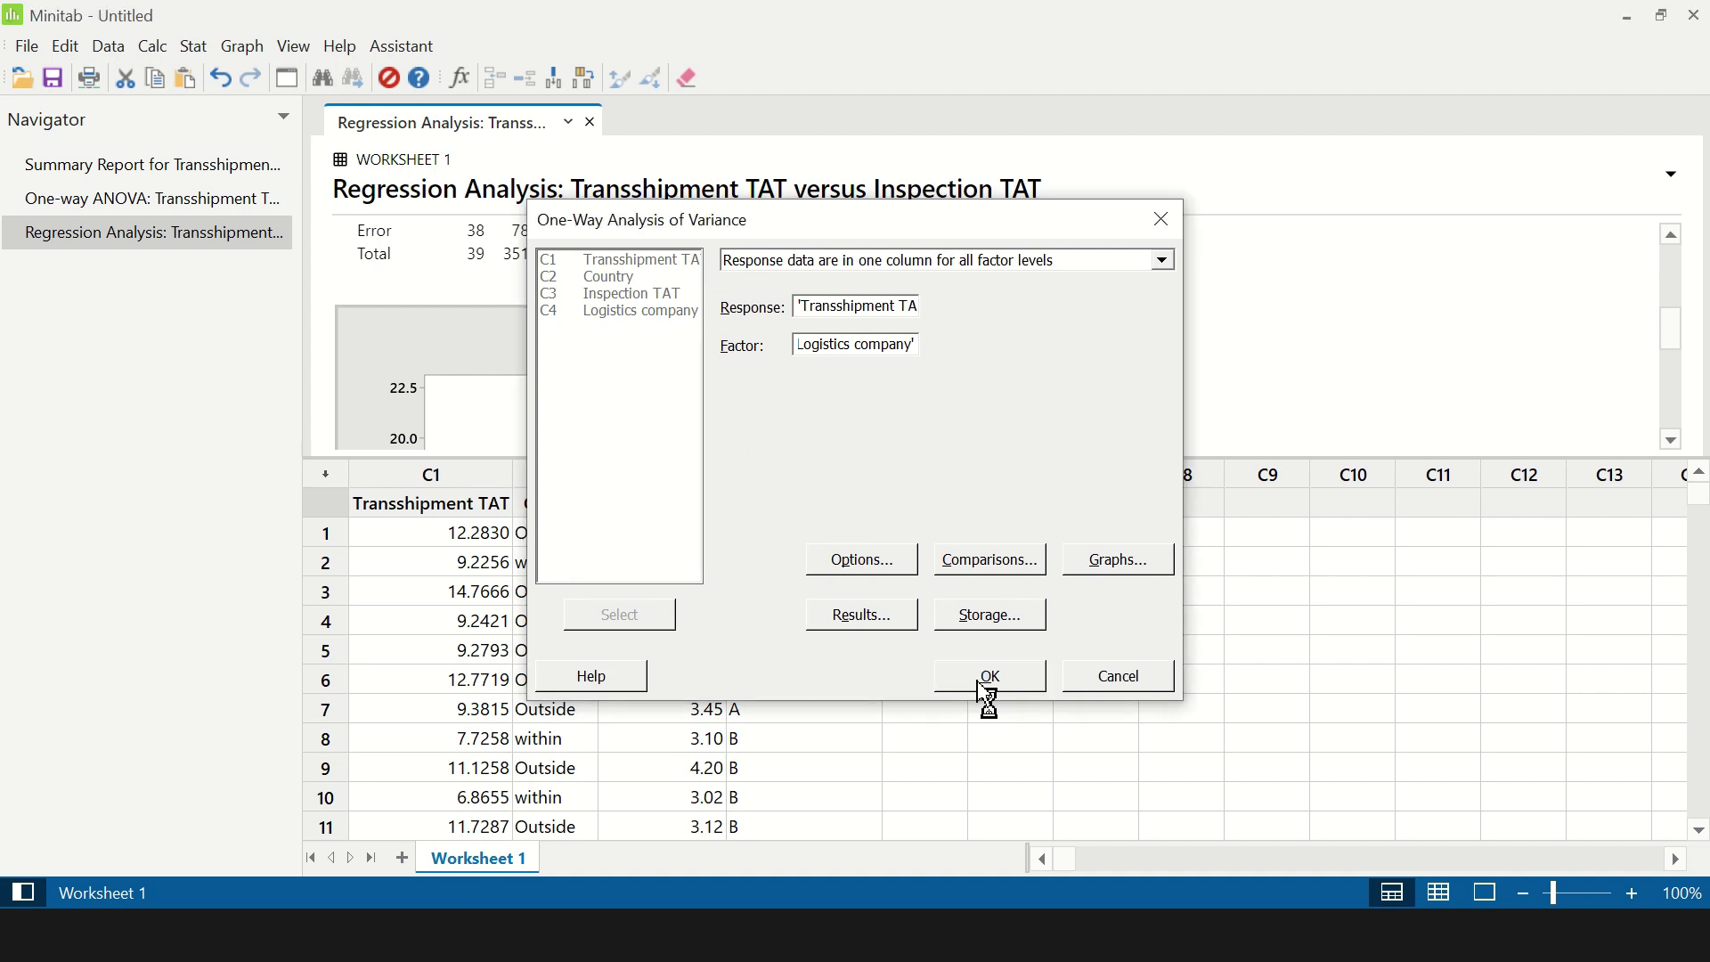
Step: Review the Analysis of Variance table (F-Value 0.08, P-Value 0.926) and the Means below it
click(1672, 441)
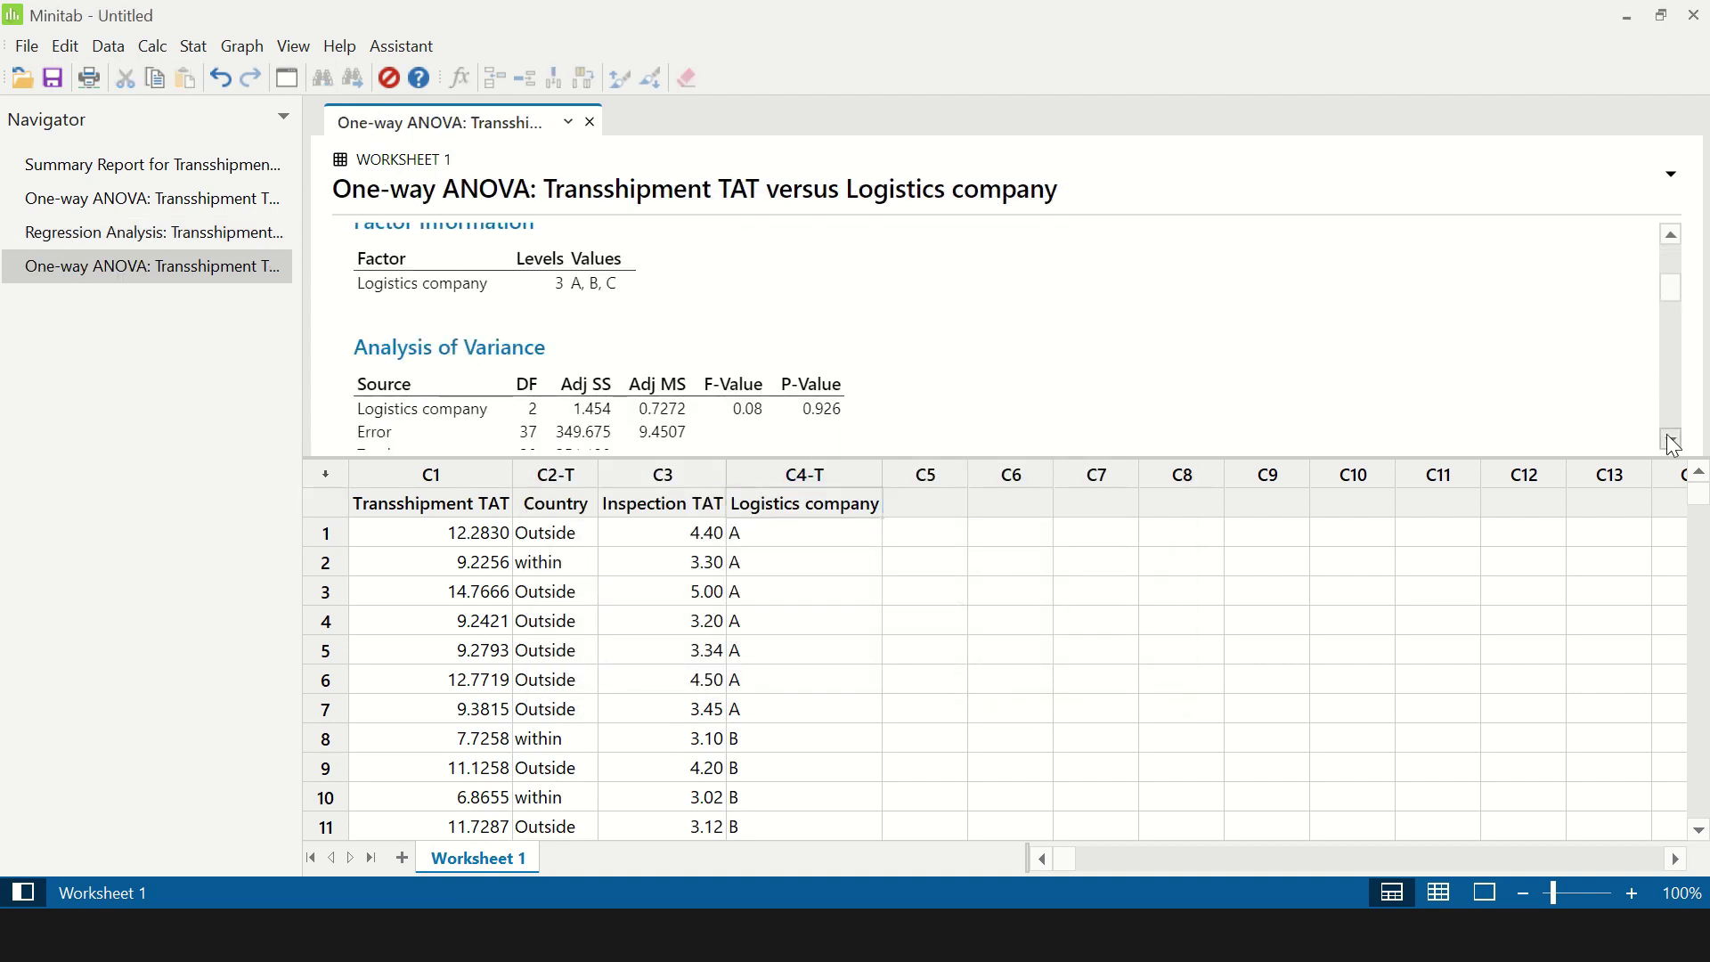
click(848, 326)
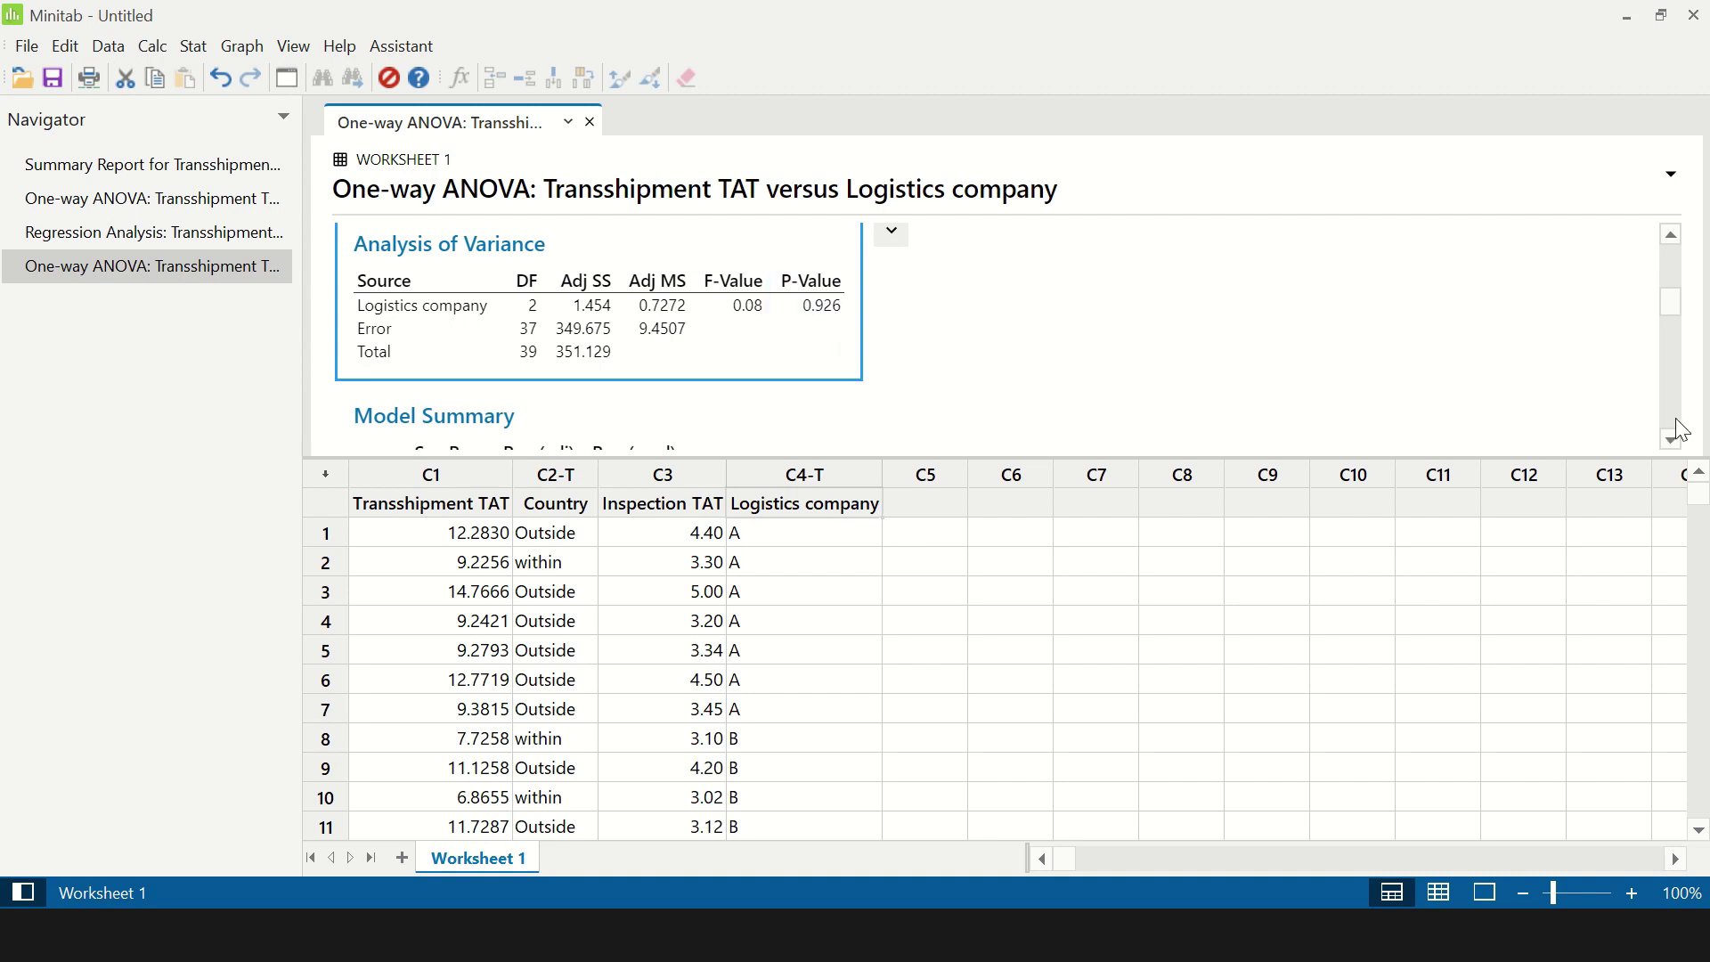
scroll(1672, 448, down, 5)
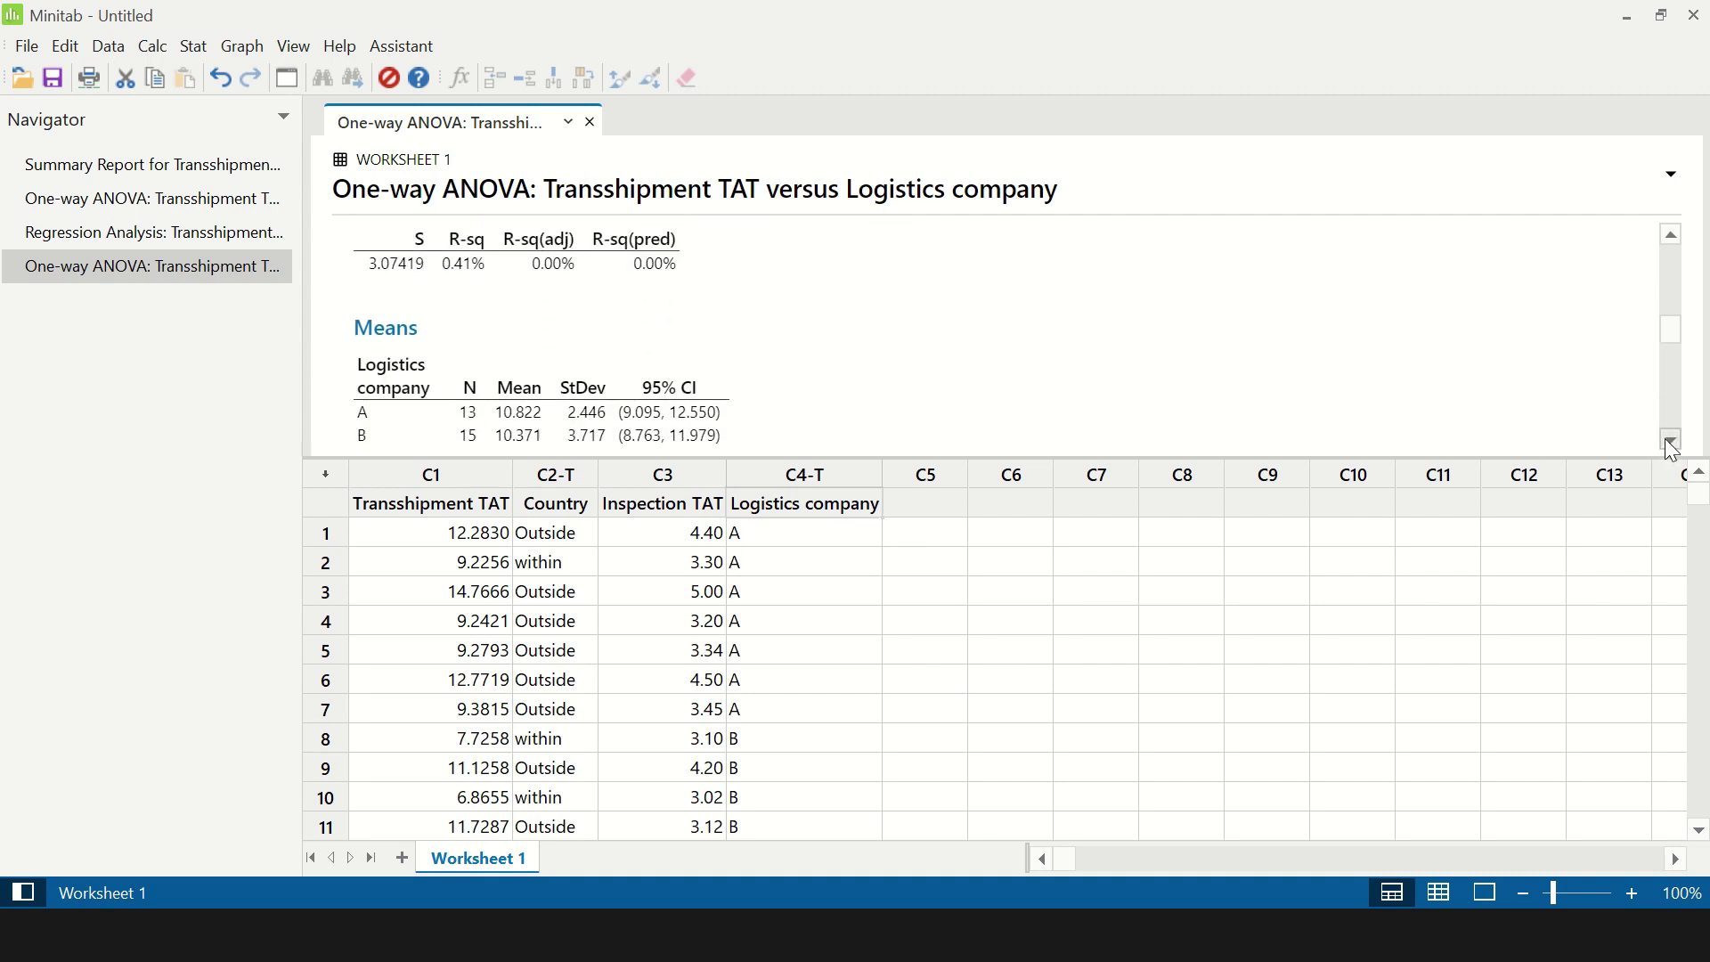